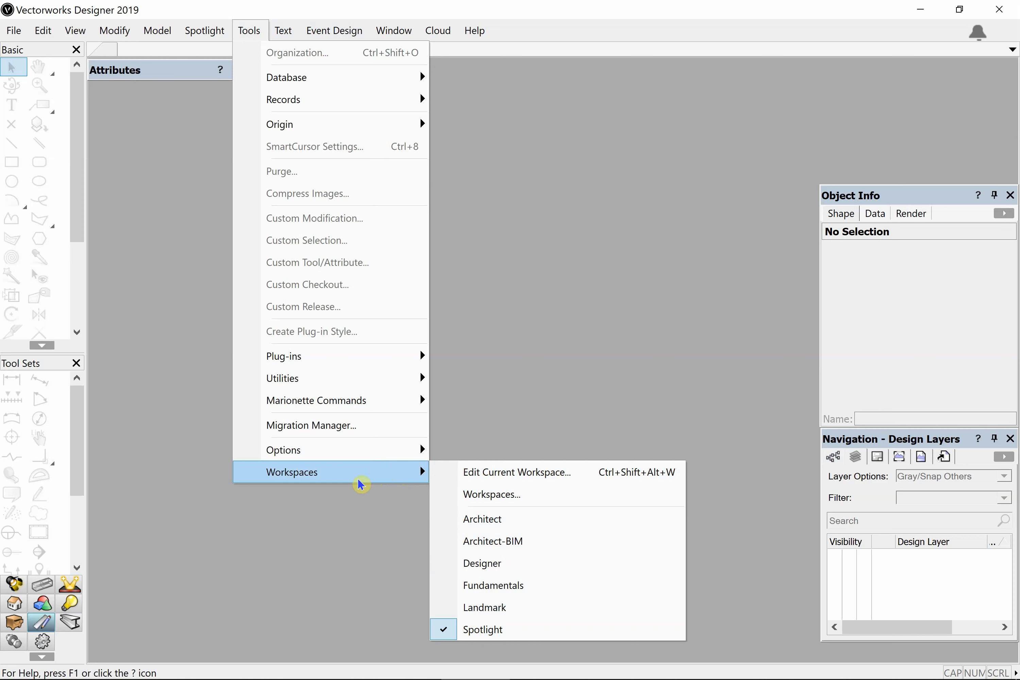
- Review the Vectorworks preferences for editing, display, session, 3D, autosave, interactive and user folder settings
{"action": "mouse_move", "coordinate": [376, 457]}
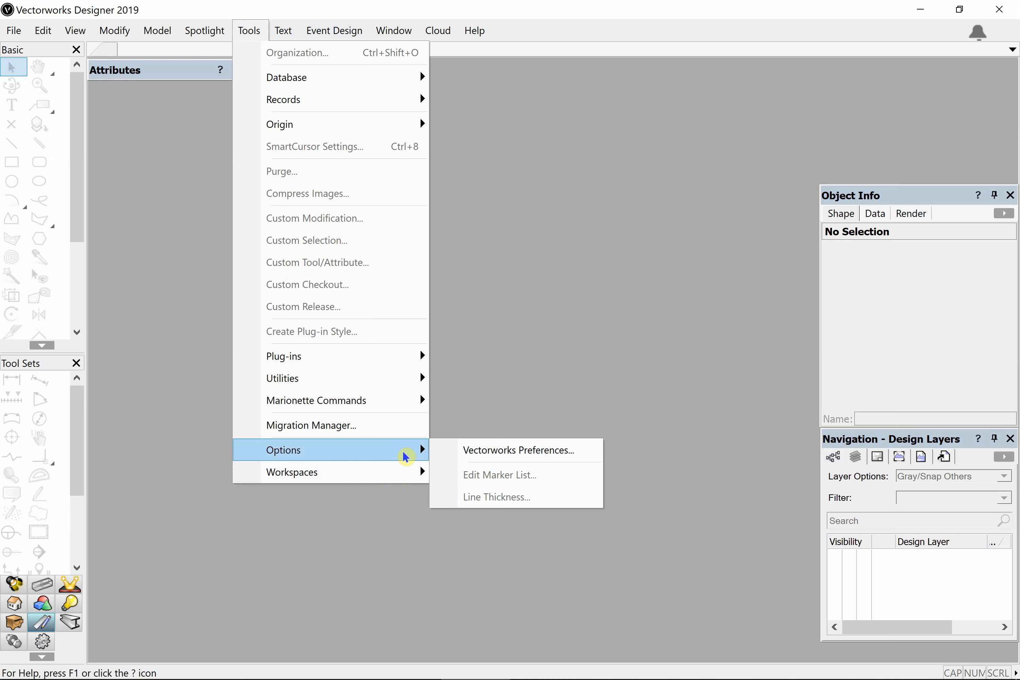
{"action": "left_click", "coordinate": [512, 457]}
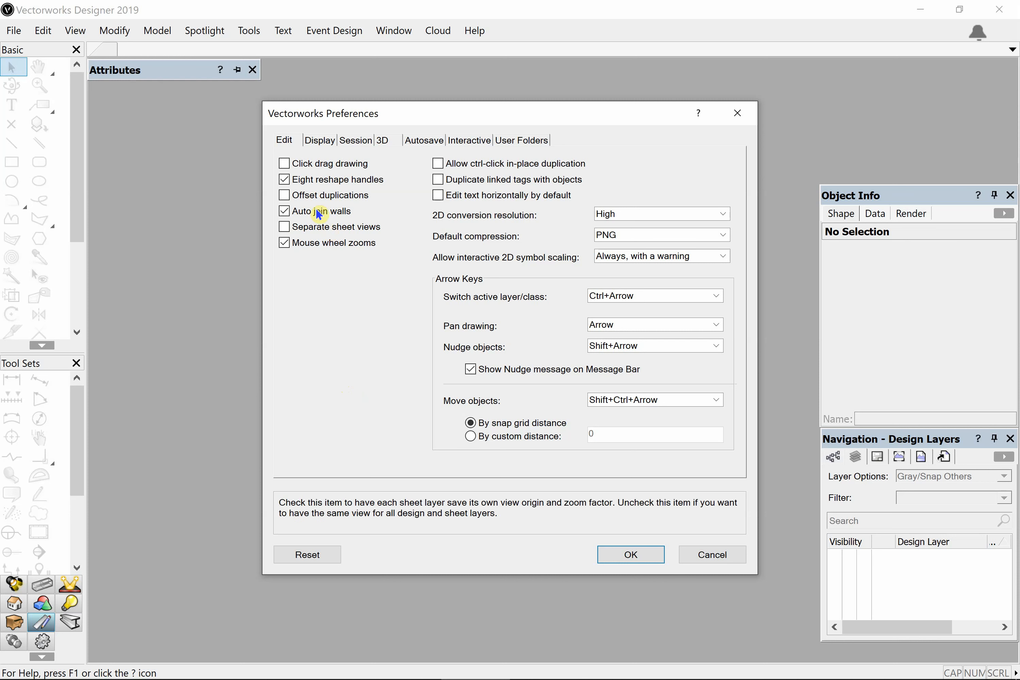
{"action": "left_click", "coordinate": [284, 195]}
{"action": "left_click", "coordinate": [284, 196]}
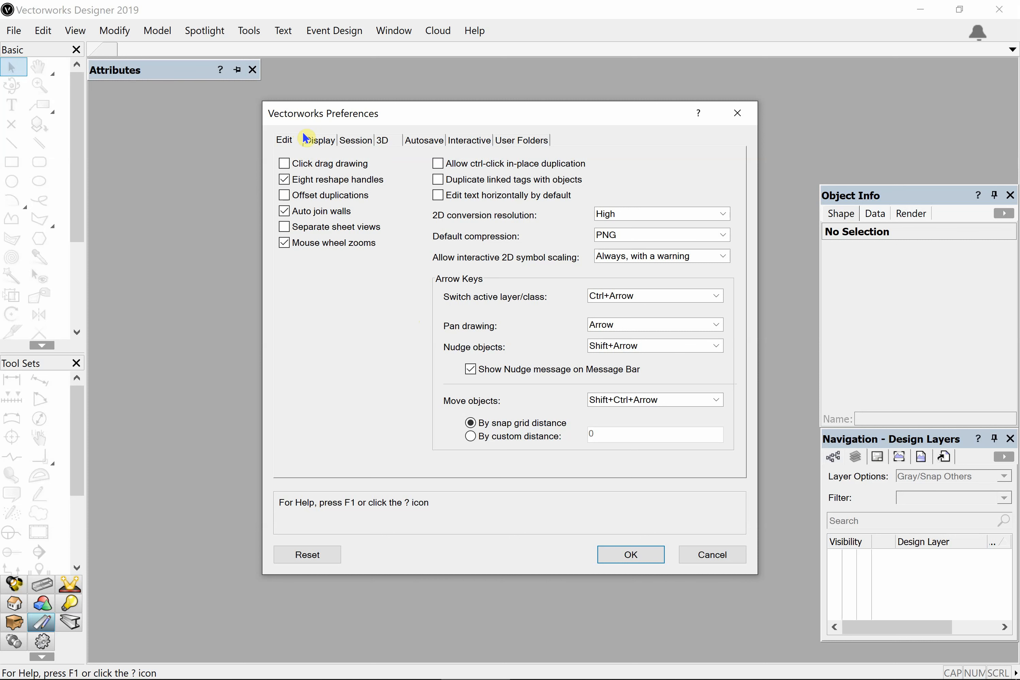
{"action": "left_click", "coordinate": [324, 145]}
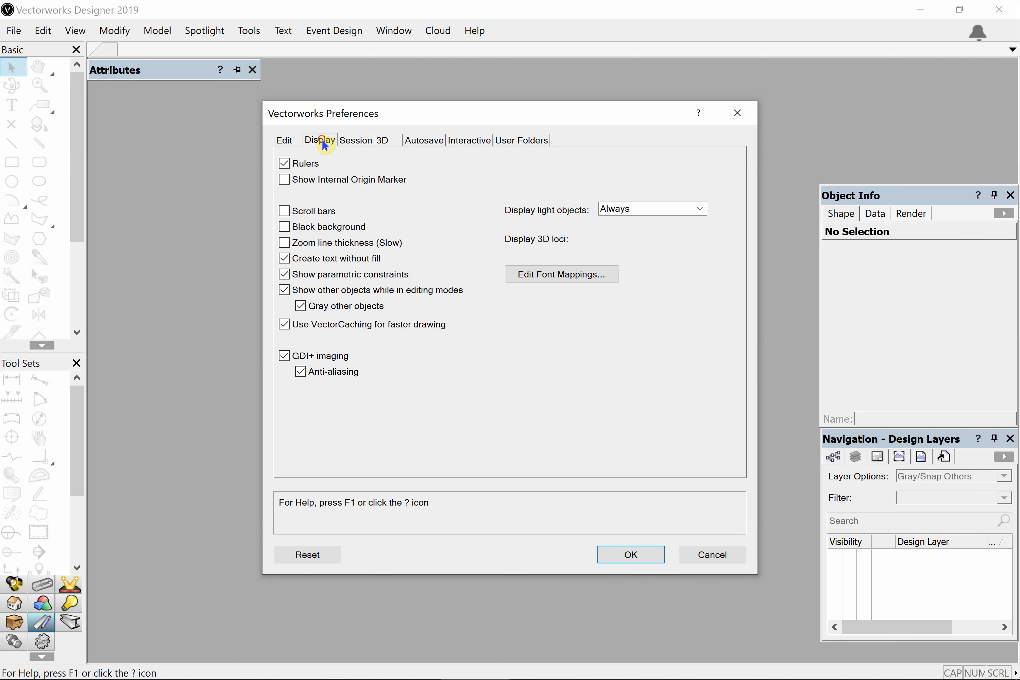
{"action": "left_click", "coordinate": [358, 141]}
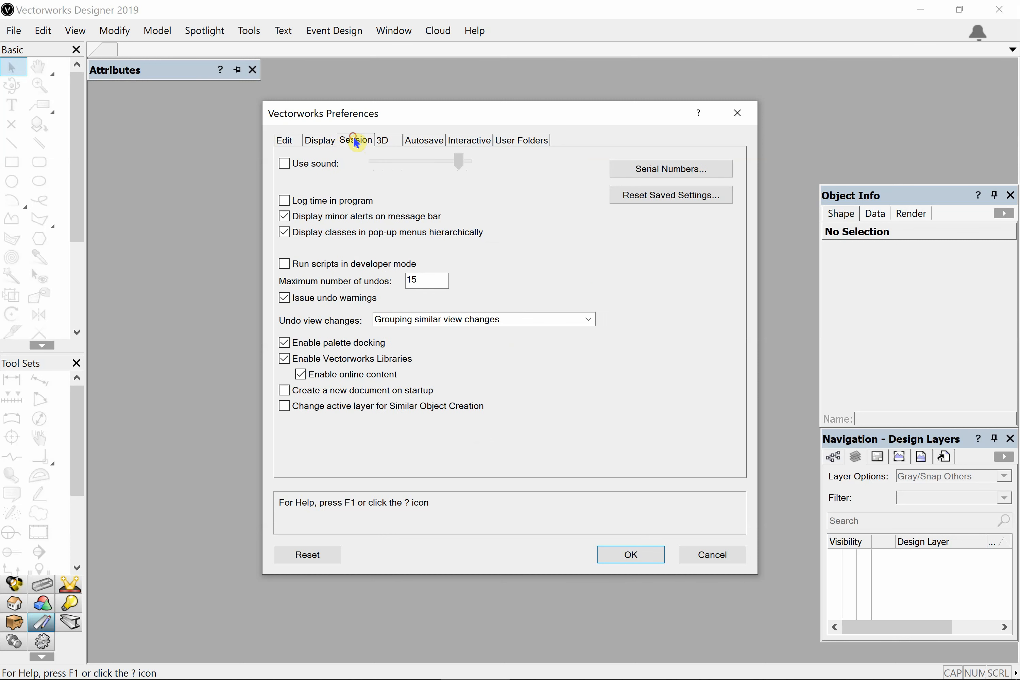
{"action": "left_click", "coordinate": [389, 141]}
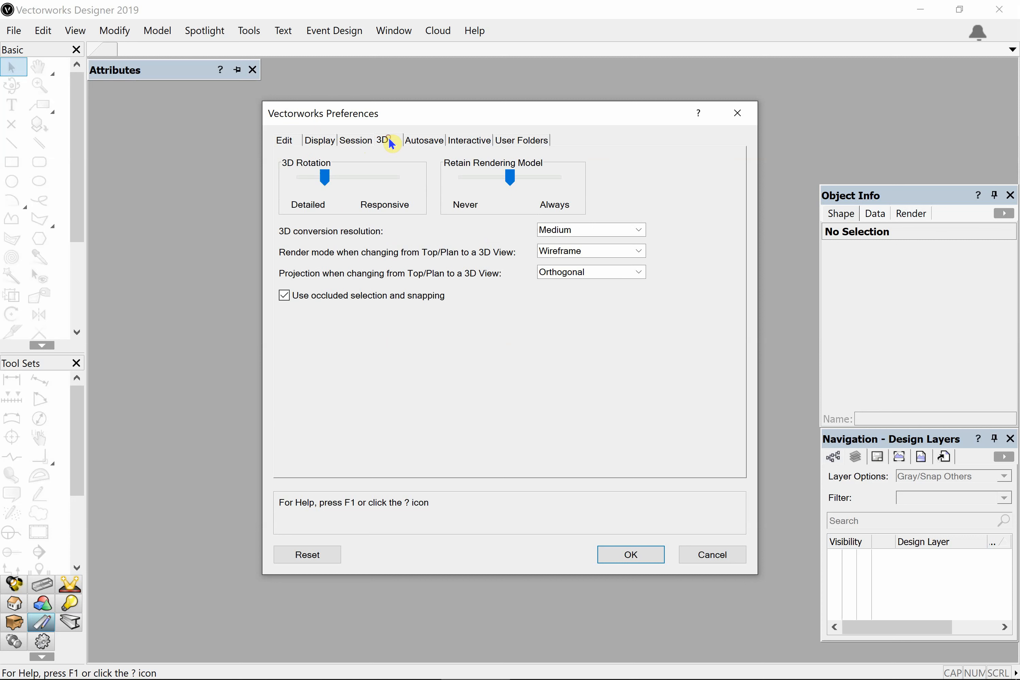
{"action": "left_click", "coordinate": [430, 143]}
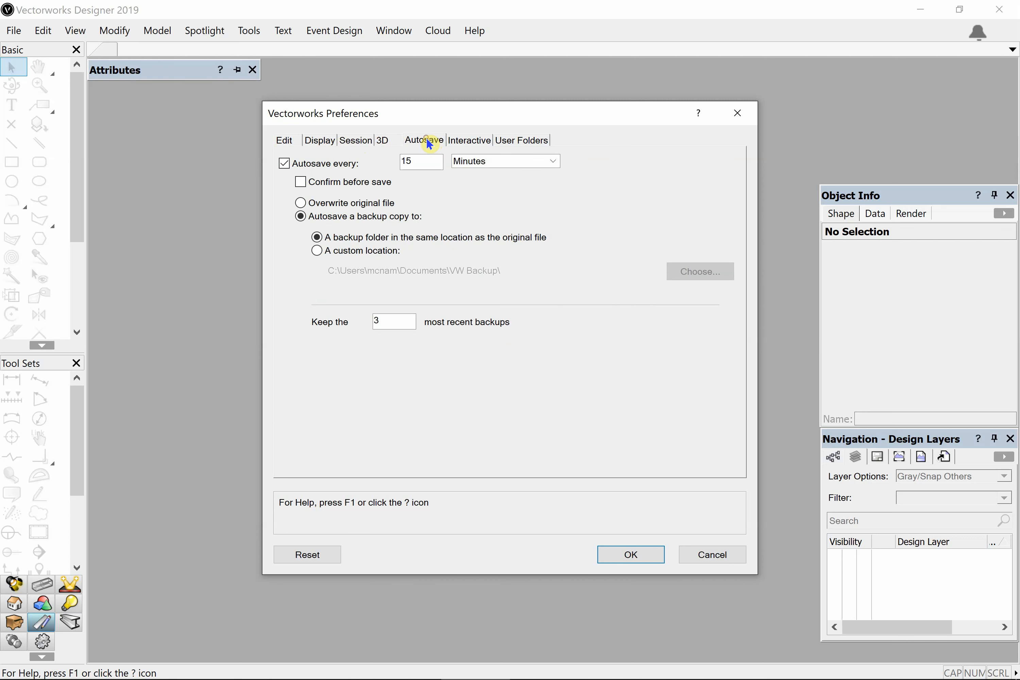
{"action": "left_click", "coordinate": [470, 141]}
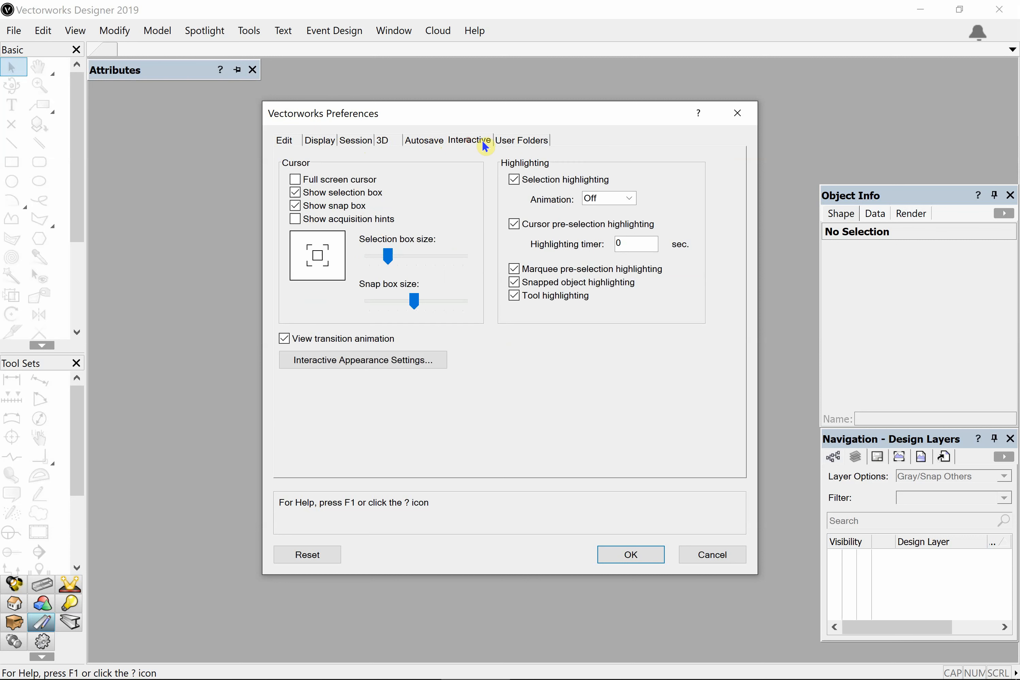
{"action": "left_click", "coordinate": [525, 142]}
{"action": "left_click", "coordinate": [285, 141]}
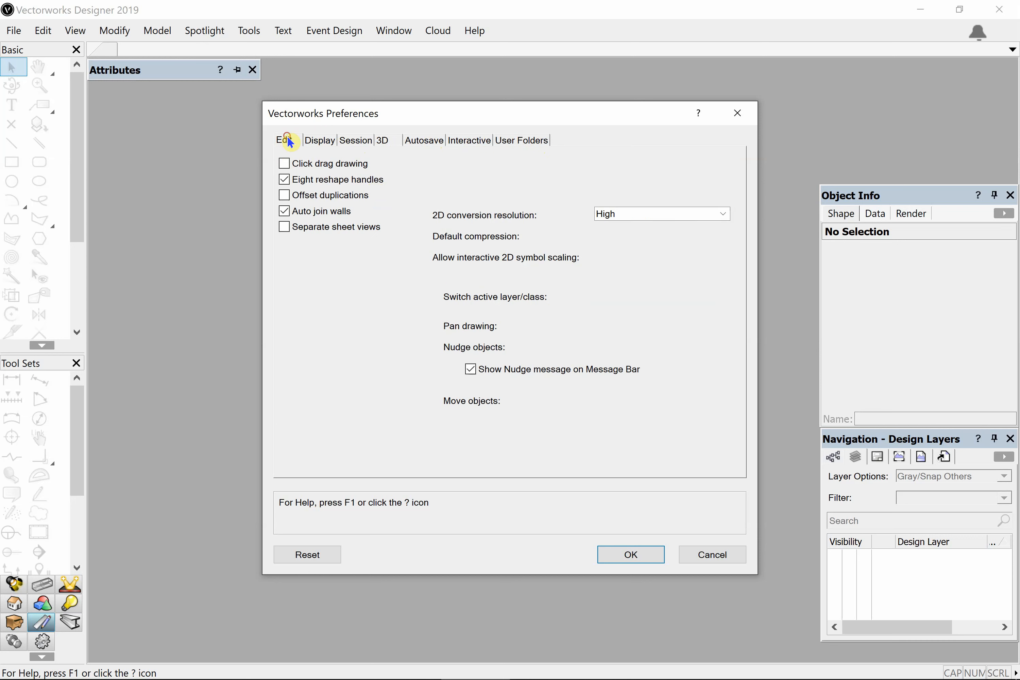
{"action": "left_click", "coordinate": [631, 556]}
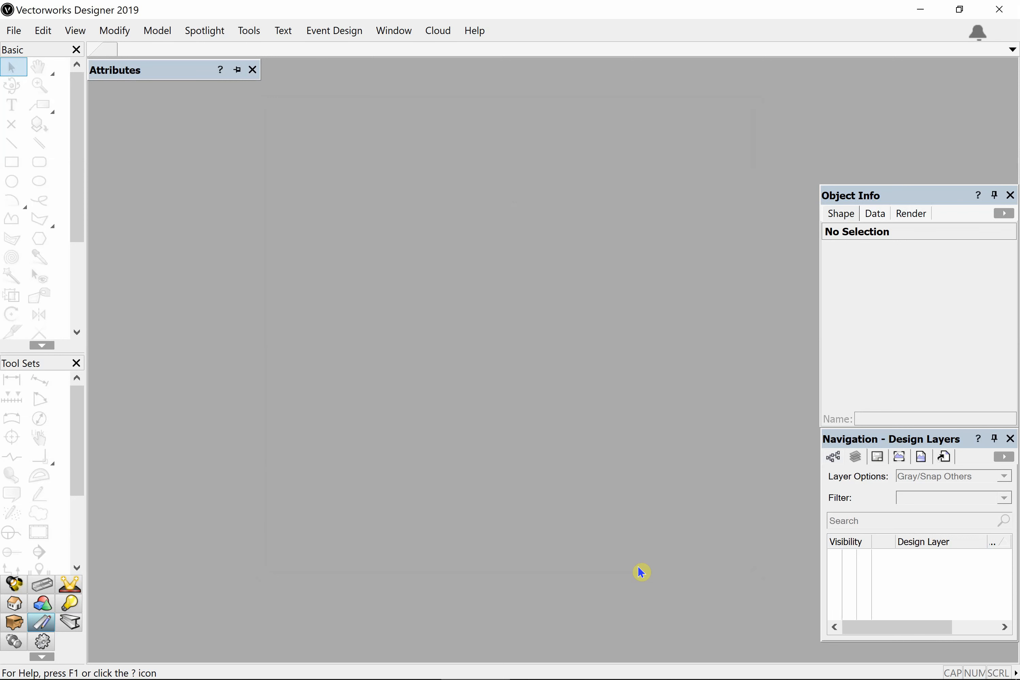
- Create a new blank document
{"action": "left_click", "coordinate": [14, 33]}
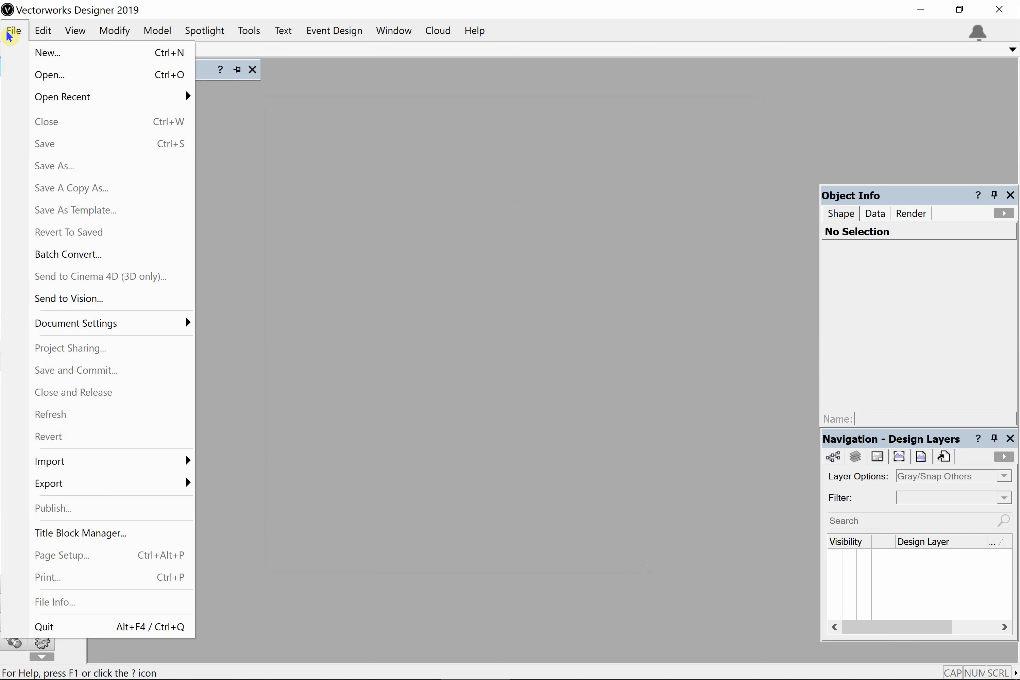
{"action": "left_click", "coordinate": [46, 58]}
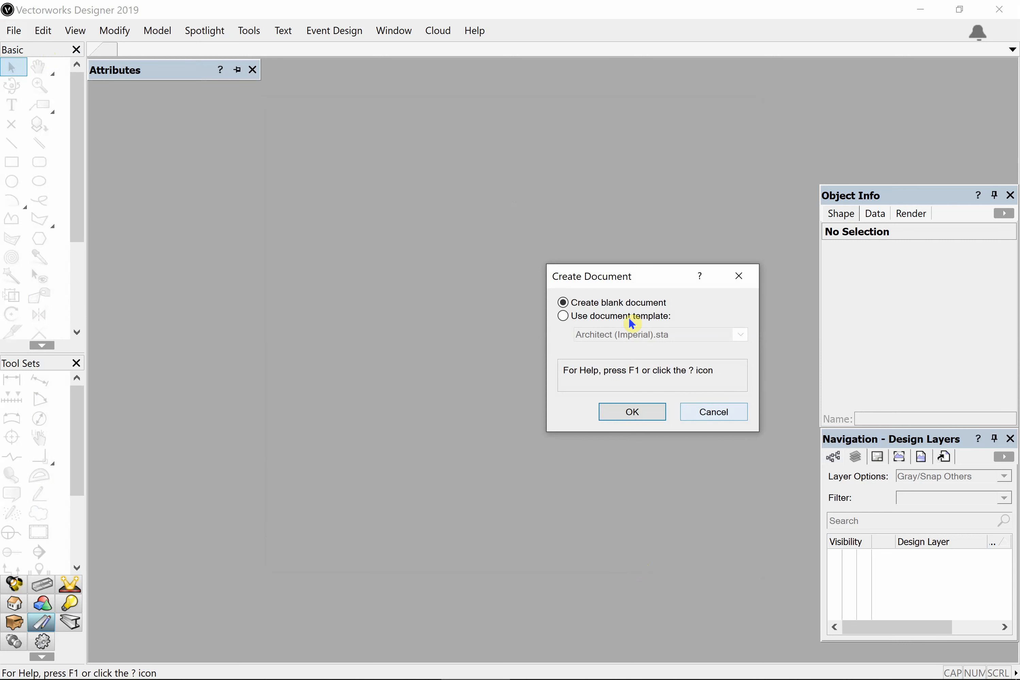
{"action": "left_click", "coordinate": [625, 416]}
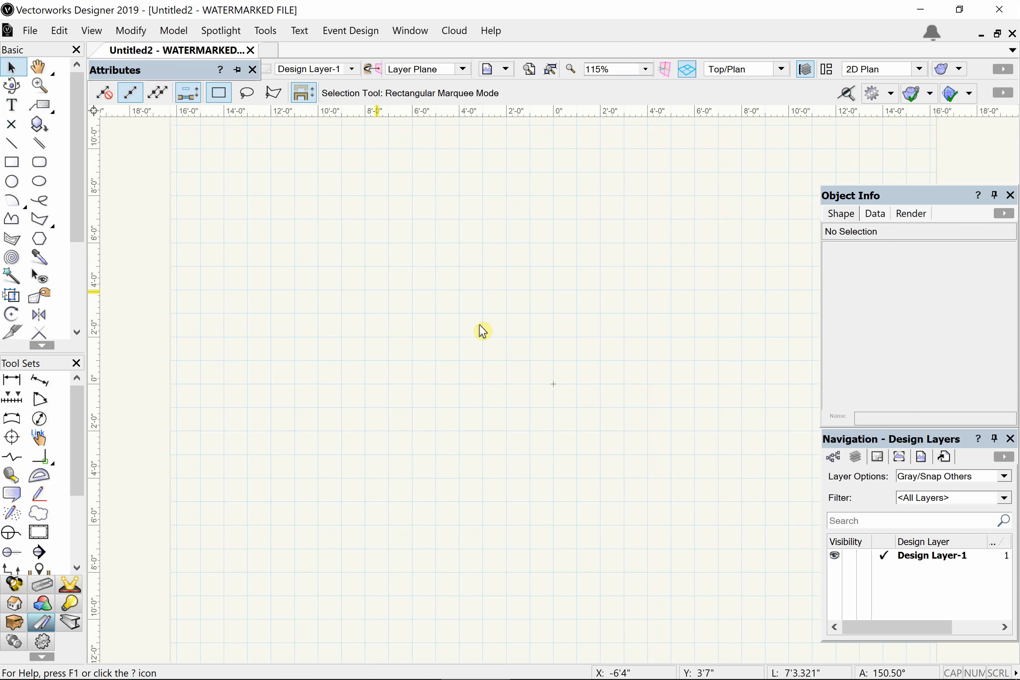
- Create a custom dimension standard named USITT in the document's dimension preferences
{"action": "left_click", "coordinate": [30, 32]}
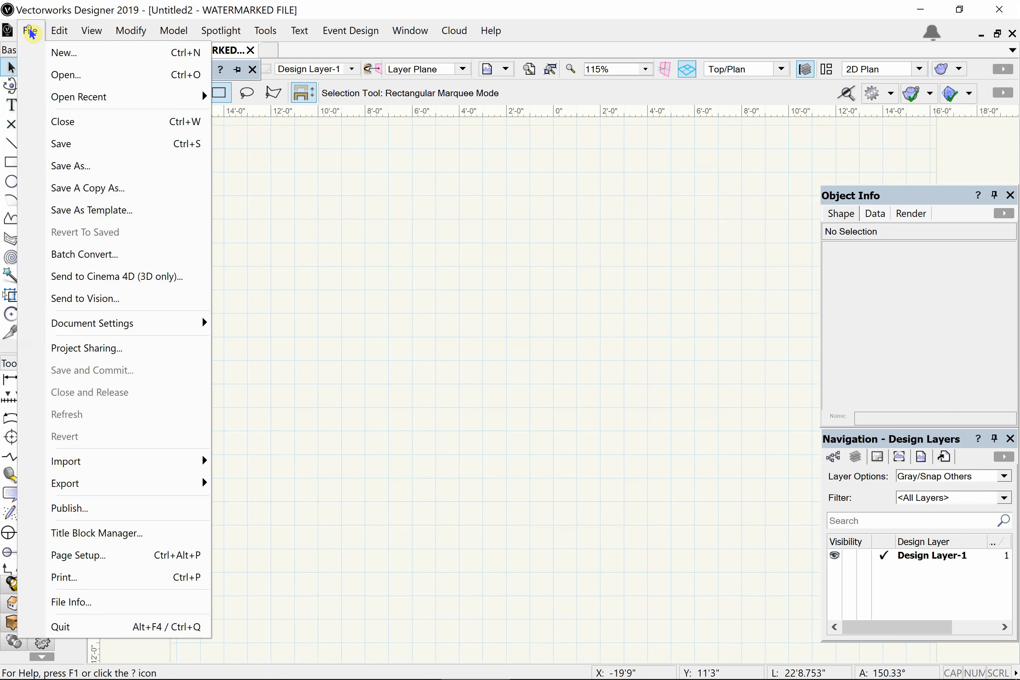
{"action": "mouse_move", "coordinate": [163, 333]}
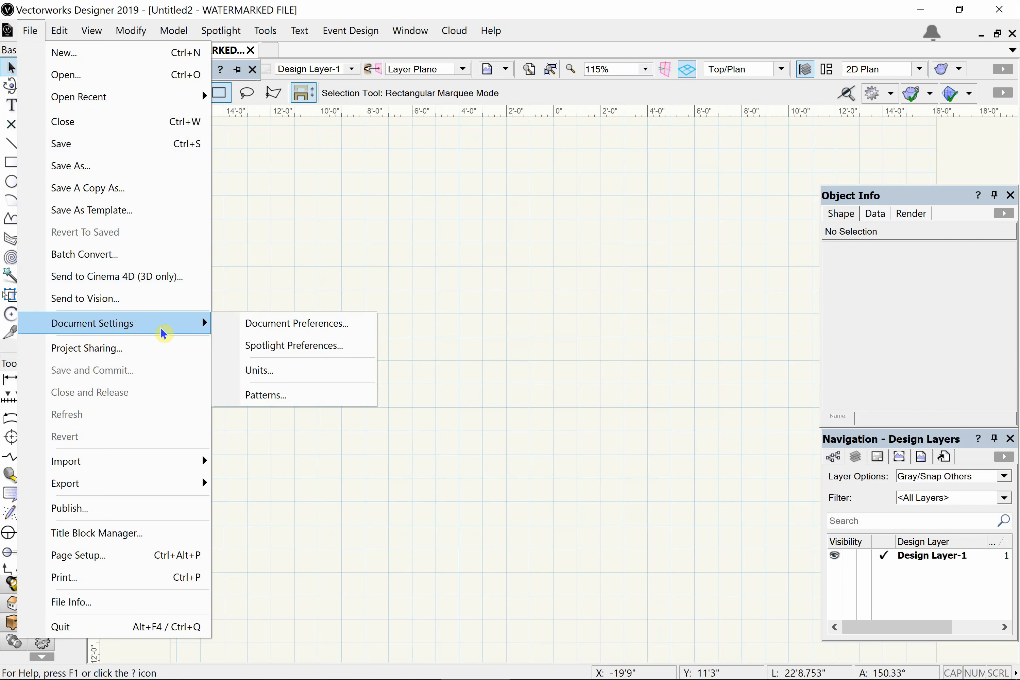
{"action": "left_click", "coordinate": [322, 328]}
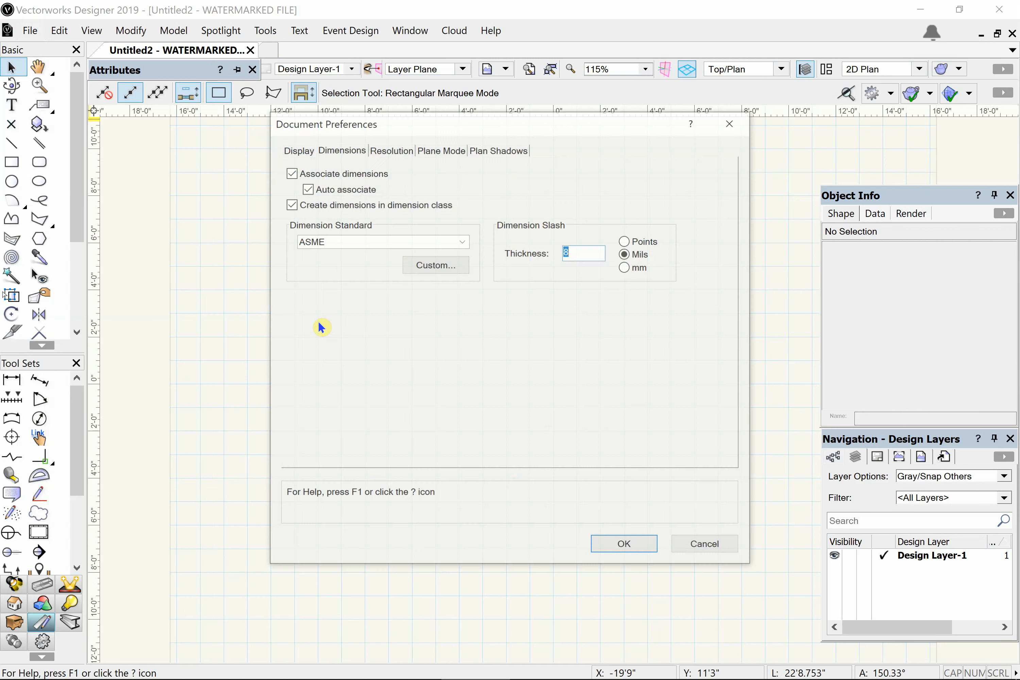
{"action": "left_click", "coordinate": [295, 148]}
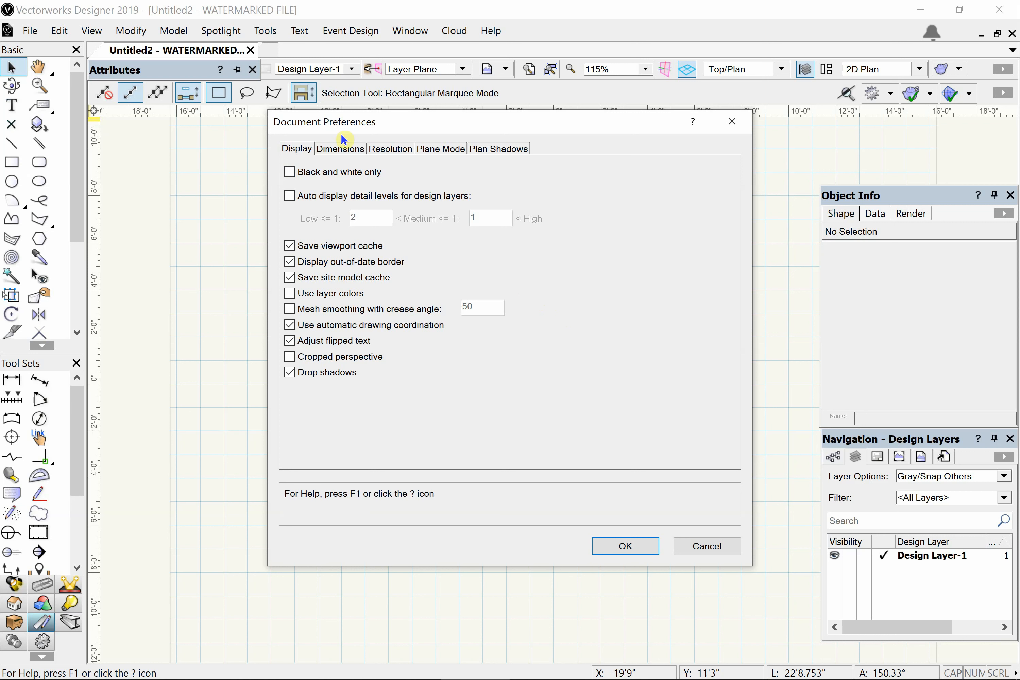
{"action": "left_click", "coordinate": [341, 150]}
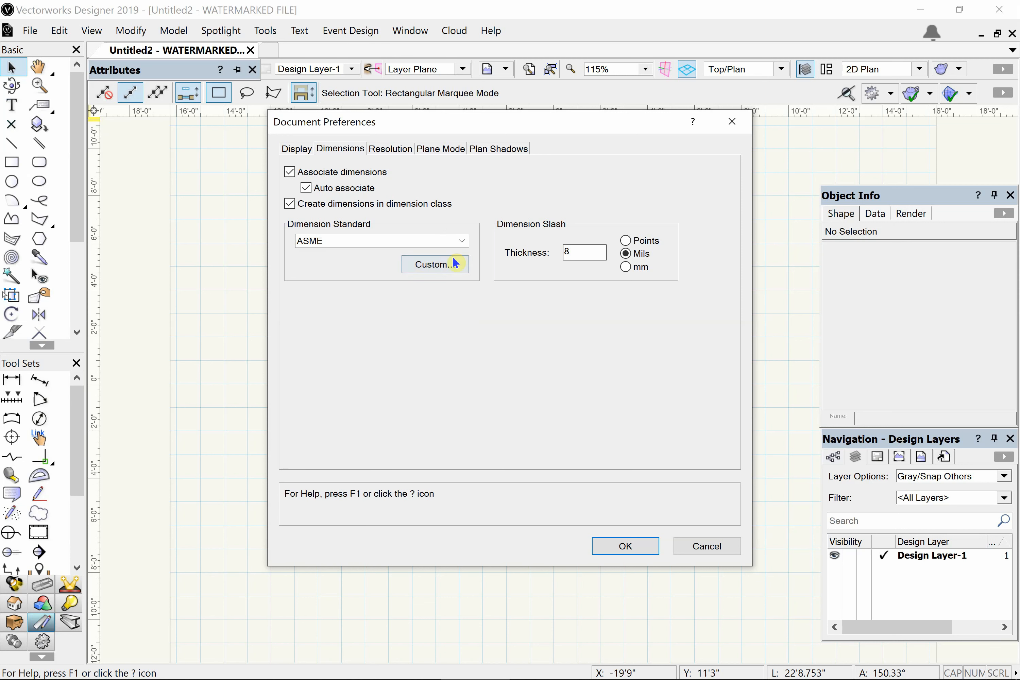
{"action": "left_click", "coordinate": [435, 264]}
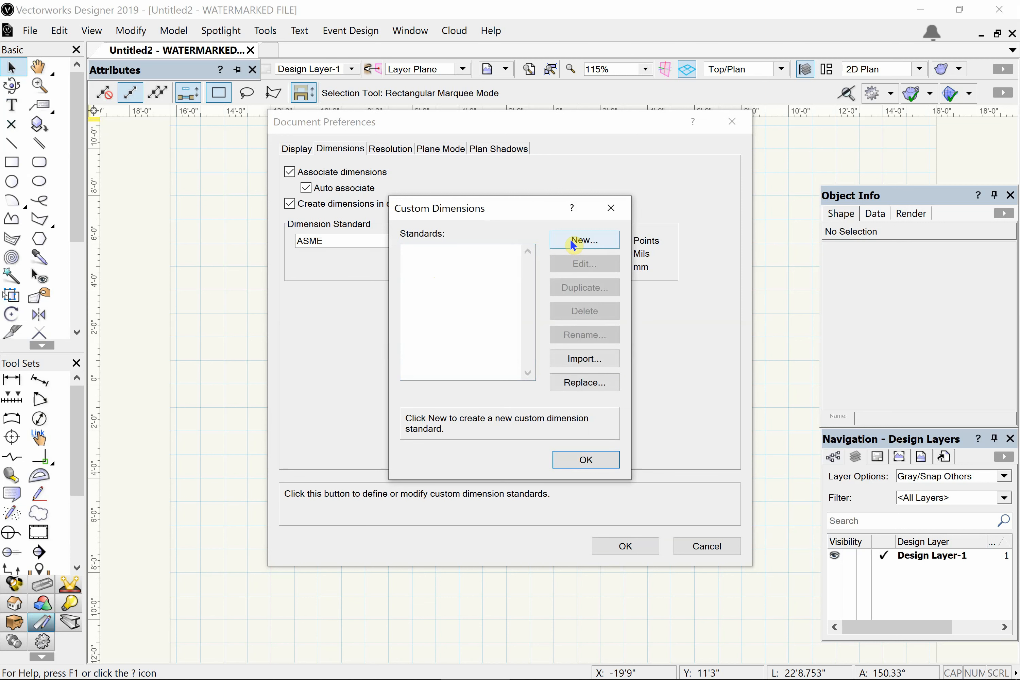
{"action": "left_click", "coordinate": [573, 242]}
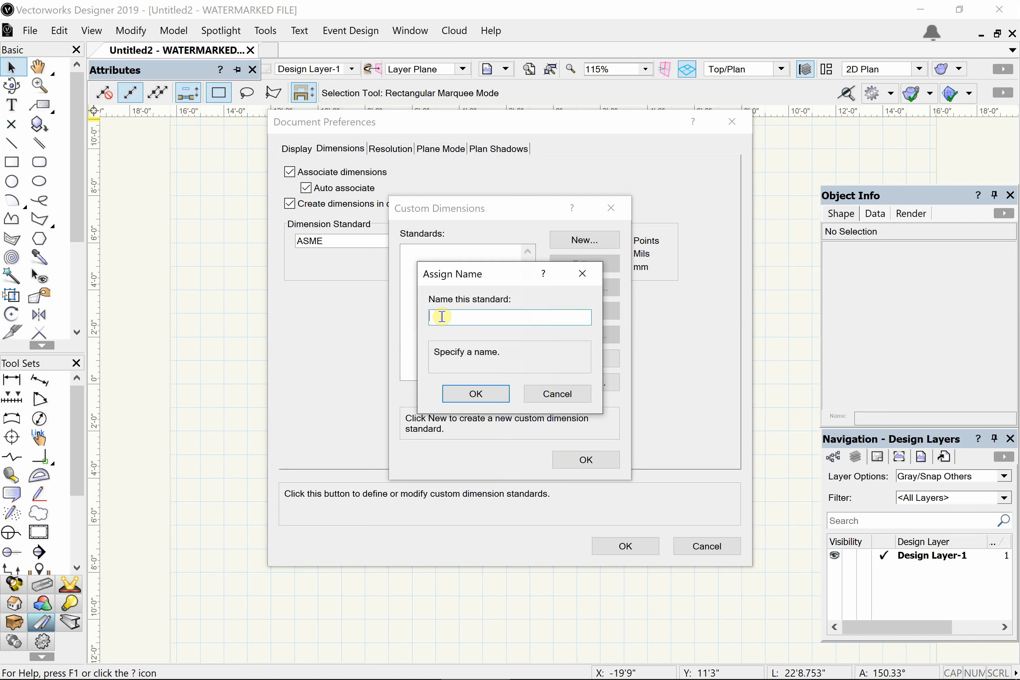
{"action": "type", "text": "USITT"}
{"action": "left_click", "coordinate": [465, 394]}
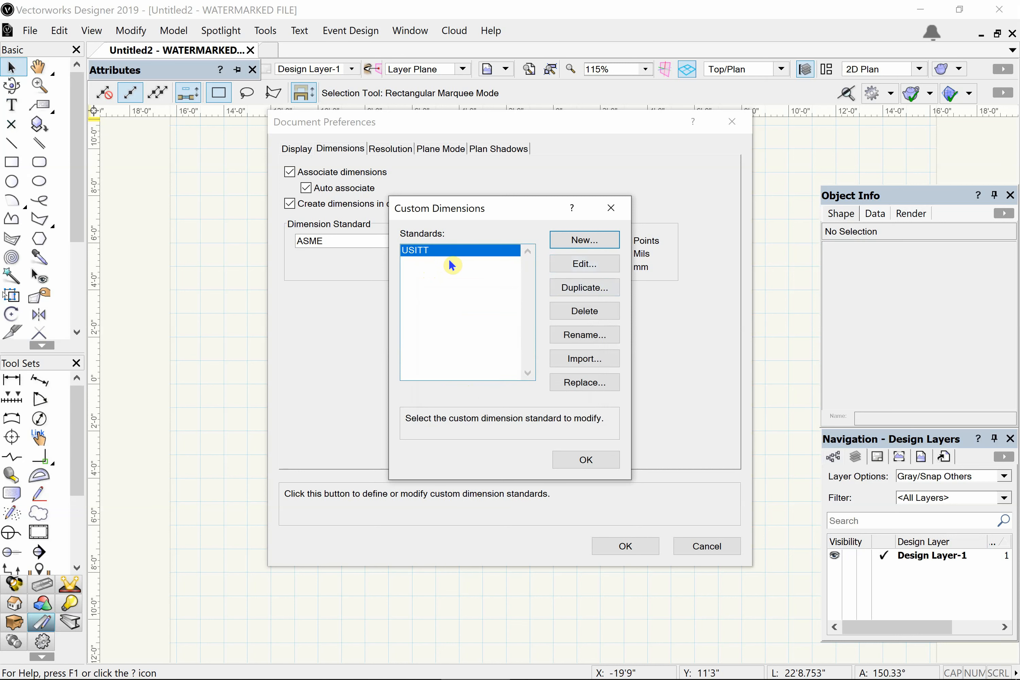
- Set the distance that witness lines extend above the dimension line to .0625 in the USITT standard and accept it
{"action": "left_click", "coordinate": [576, 267]}
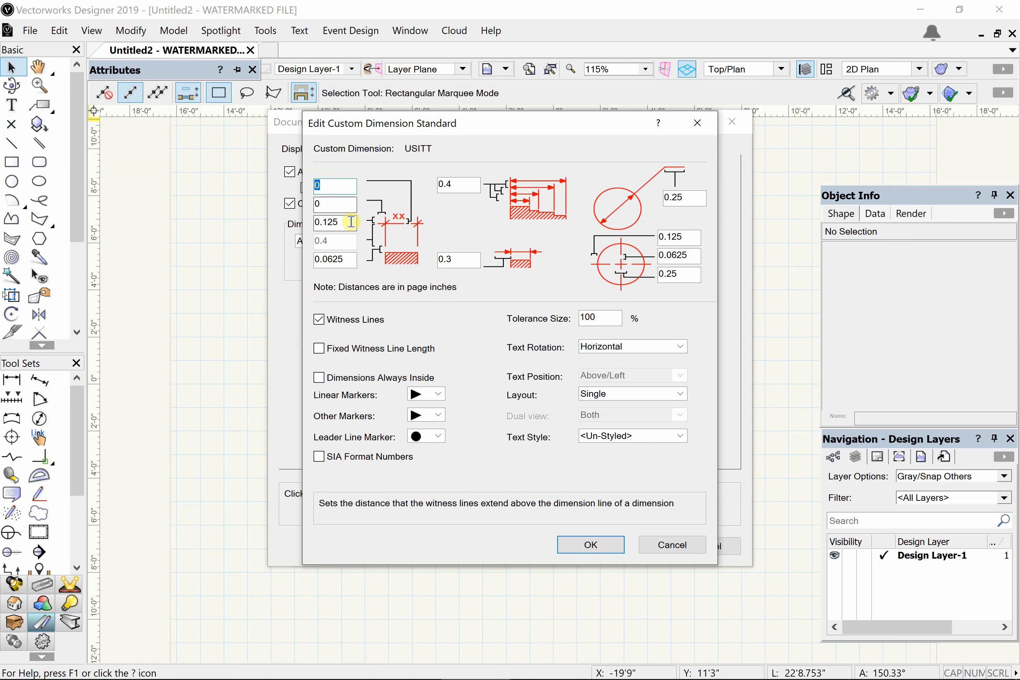
{"action": "double_click", "coordinate": [335, 222]}
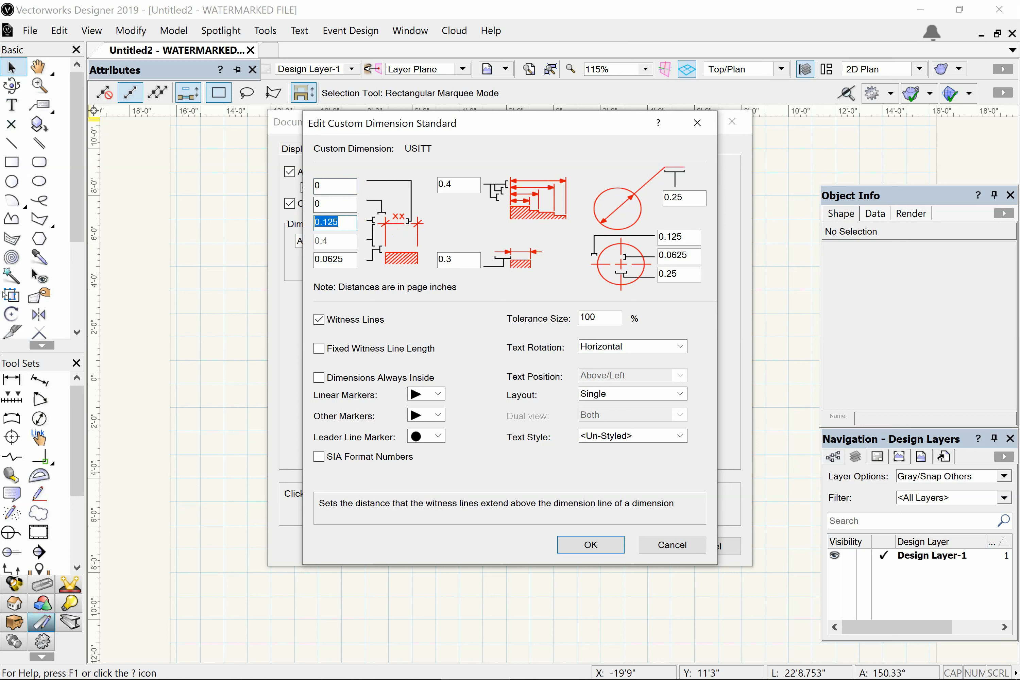
{"action": "type", "text": ".0625"}
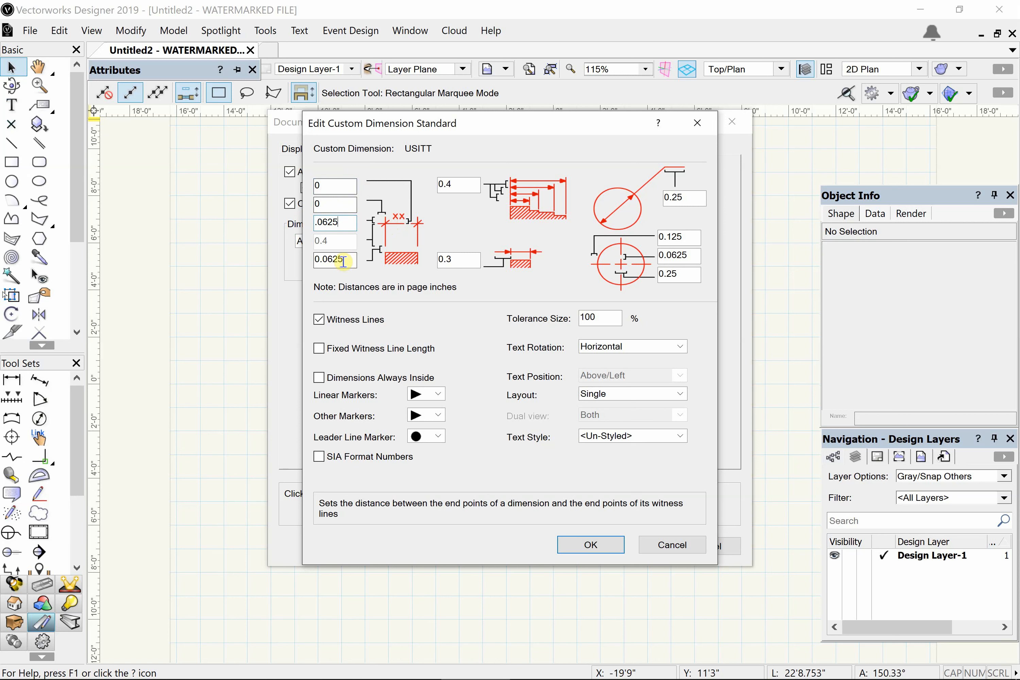
{"action": "key", "text": "Return"}
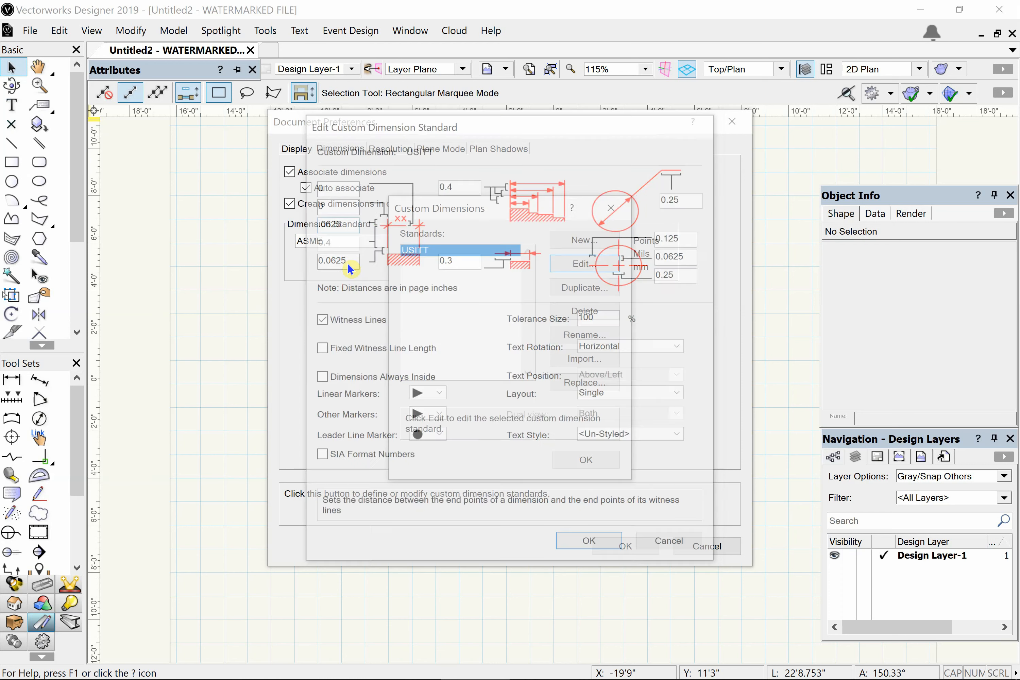
- Enable Dimensions Always Inside for USITT and set its linear, other and leader line markers to the third solid 15° 0.05 mm arrow
{"action": "left_click", "coordinate": [614, 267]}
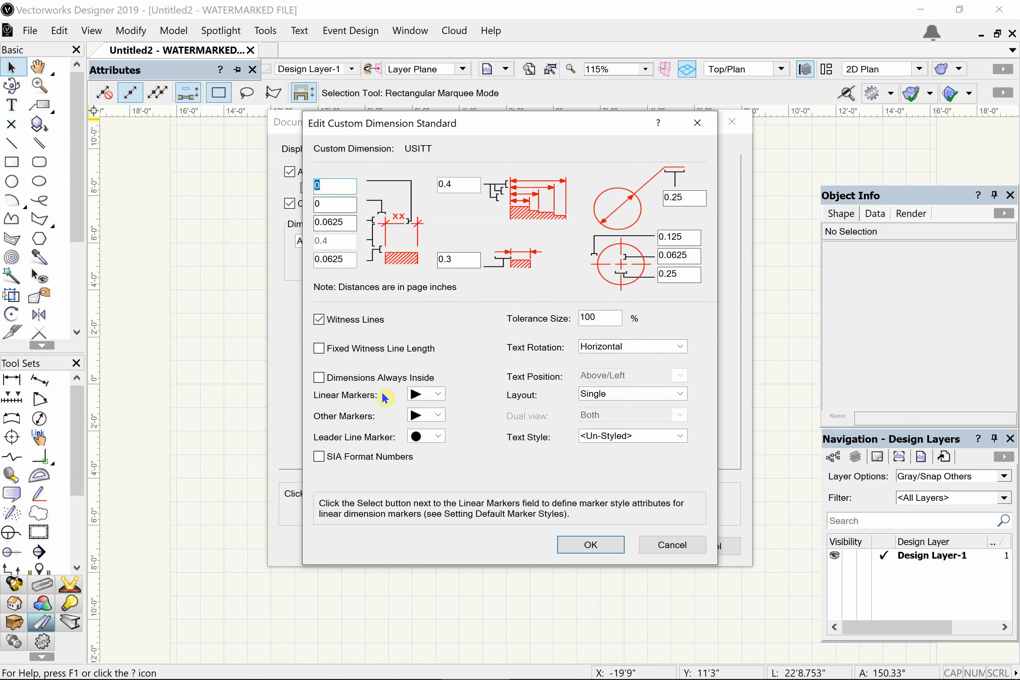
{"action": "left_click", "coordinate": [319, 379]}
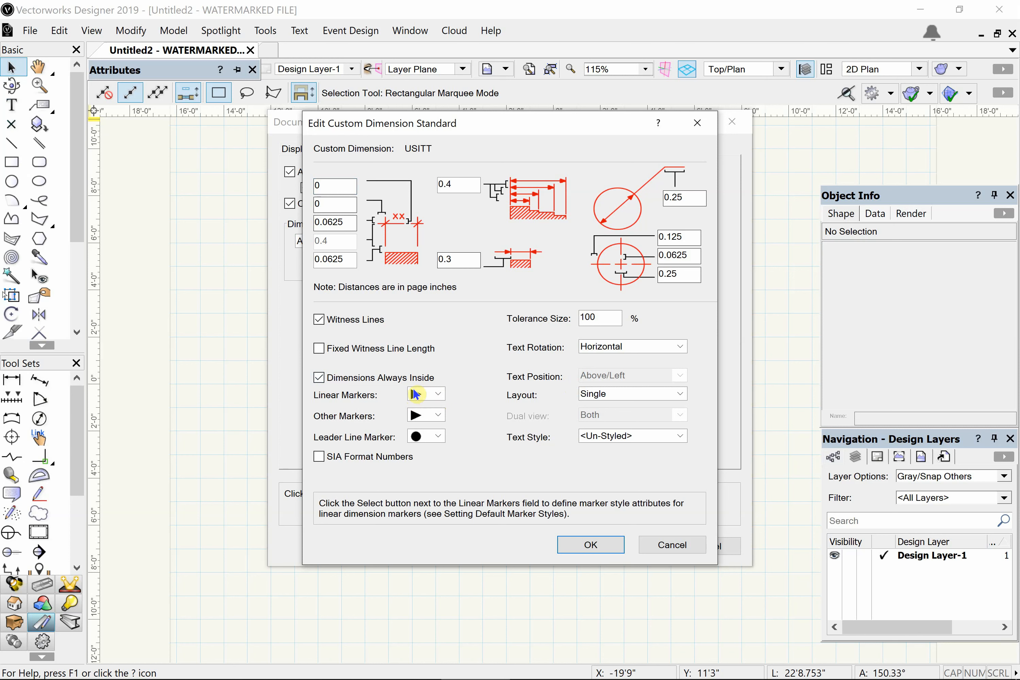
{"action": "left_click", "coordinate": [437, 389]}
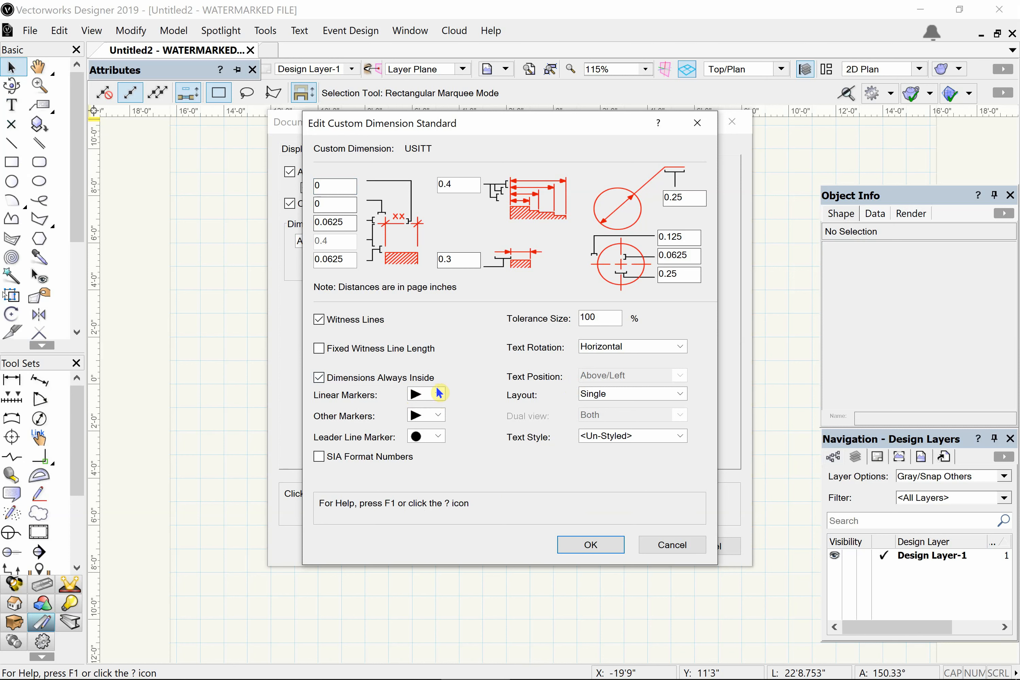
{"action": "left_click", "coordinate": [439, 393]}
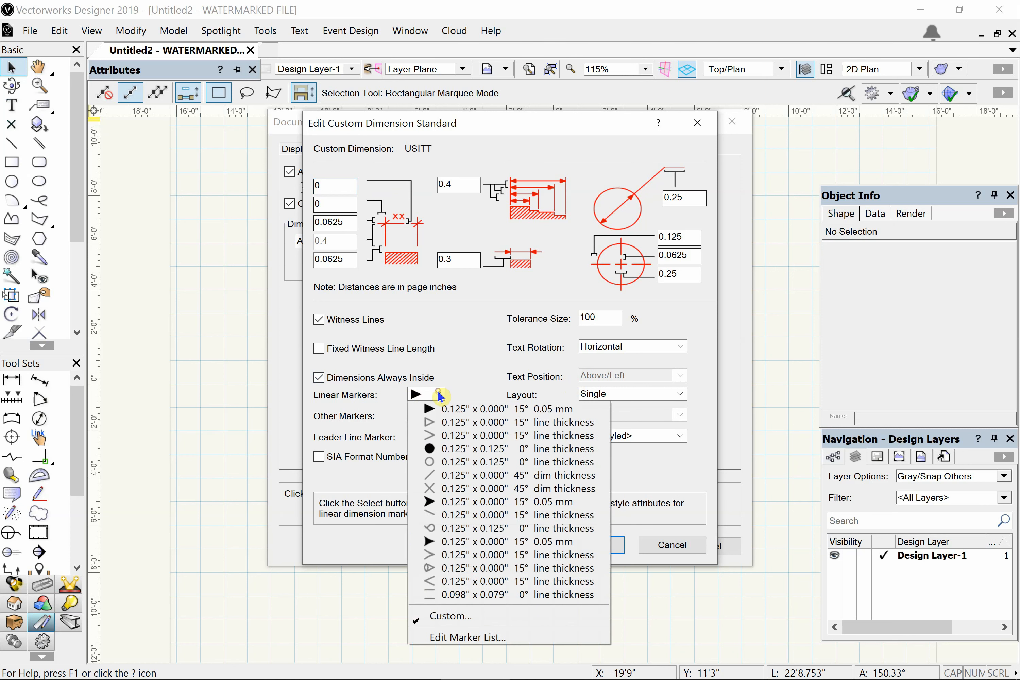
{"action": "left_click", "coordinate": [473, 544]}
{"action": "left_click", "coordinate": [437, 415]}
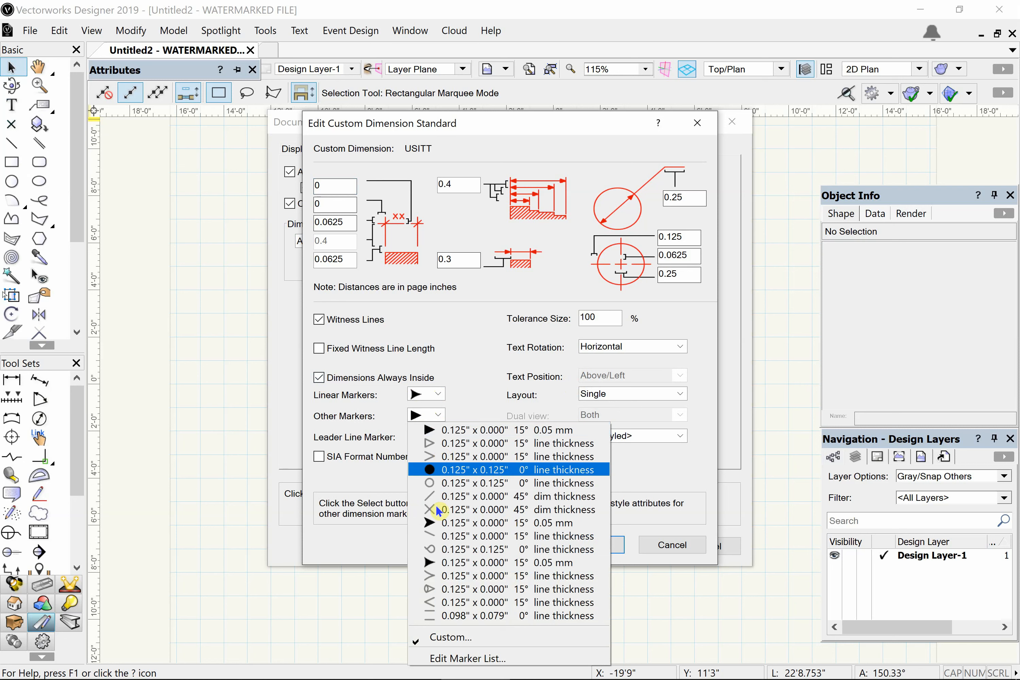
{"action": "left_click", "coordinate": [441, 562]}
{"action": "left_click", "coordinate": [433, 438]}
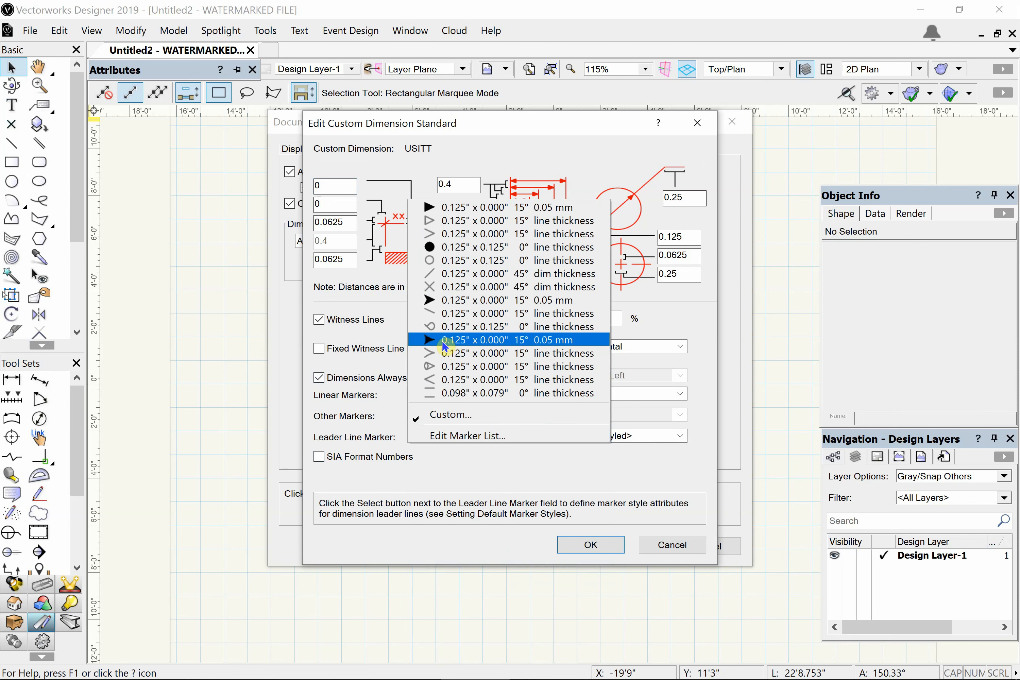
{"action": "left_click", "coordinate": [442, 342]}
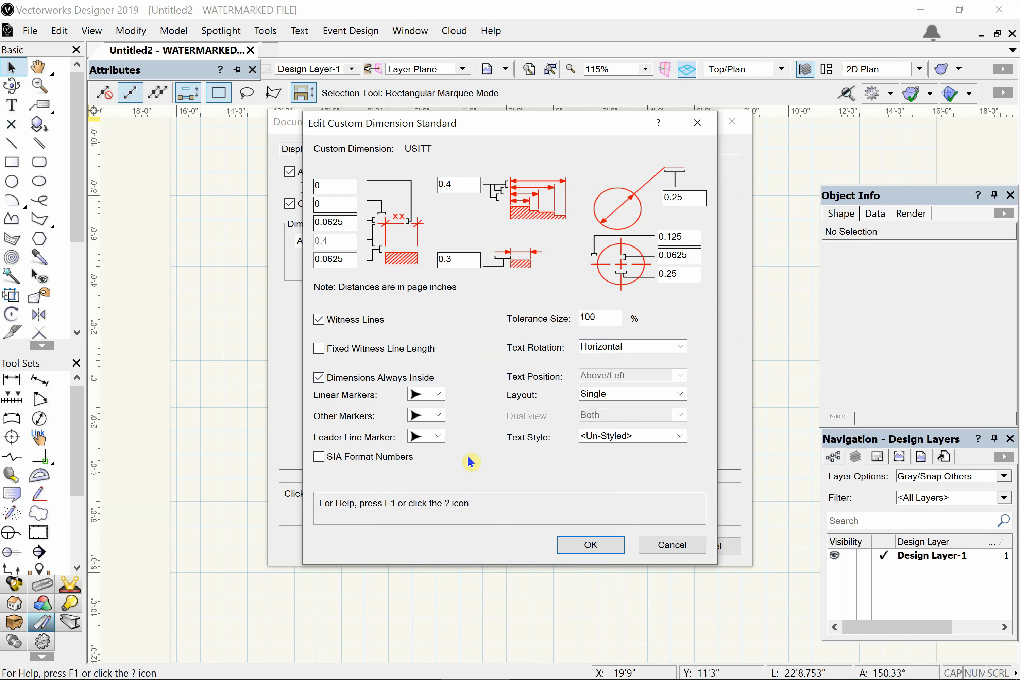
- Assign the Dimensions 10 pt text style to the USITT standard and accept the edited standard
{"action": "left_click", "coordinate": [648, 440]}
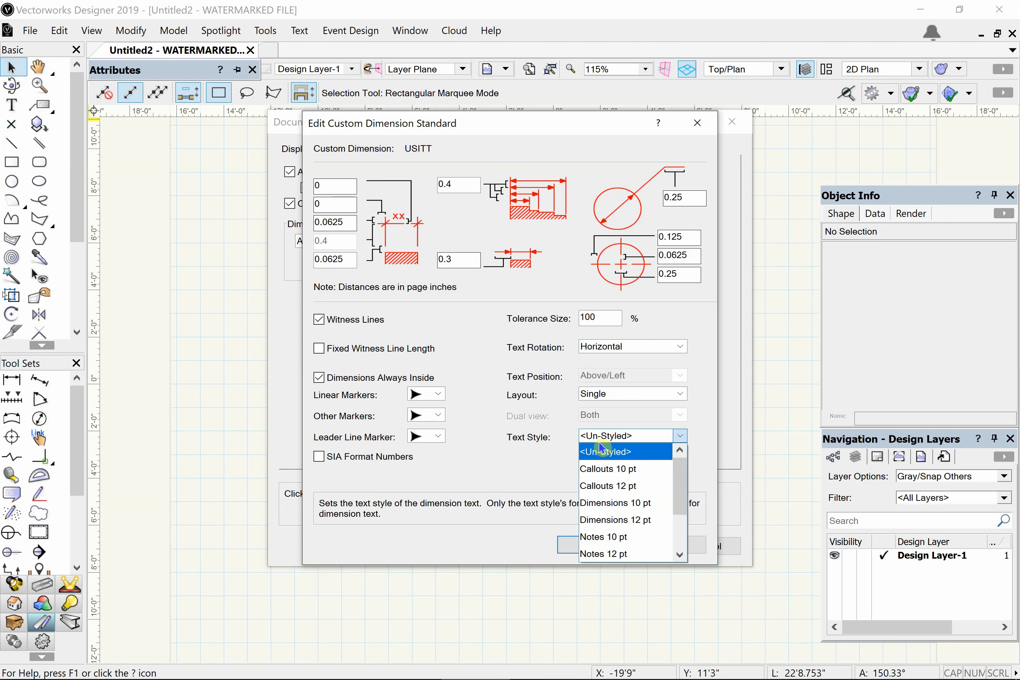
{"action": "left_click", "coordinate": [619, 510]}
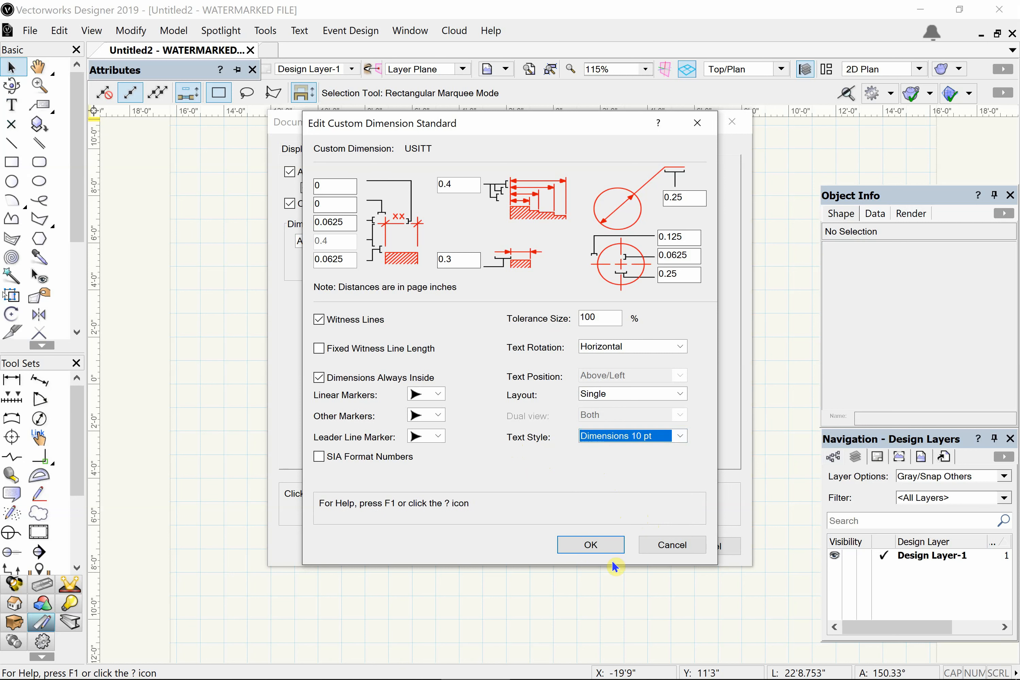
{"action": "left_click", "coordinate": [599, 547]}
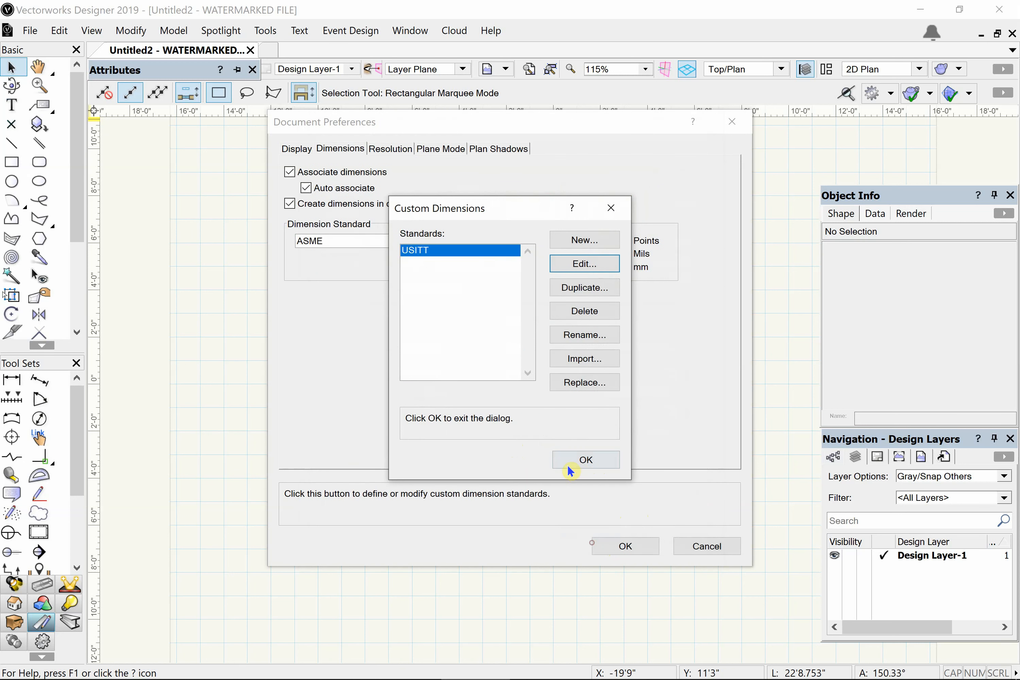
- Make USITT the document's dimension standard and accept the document preferences
{"action": "left_click", "coordinate": [586, 460]}
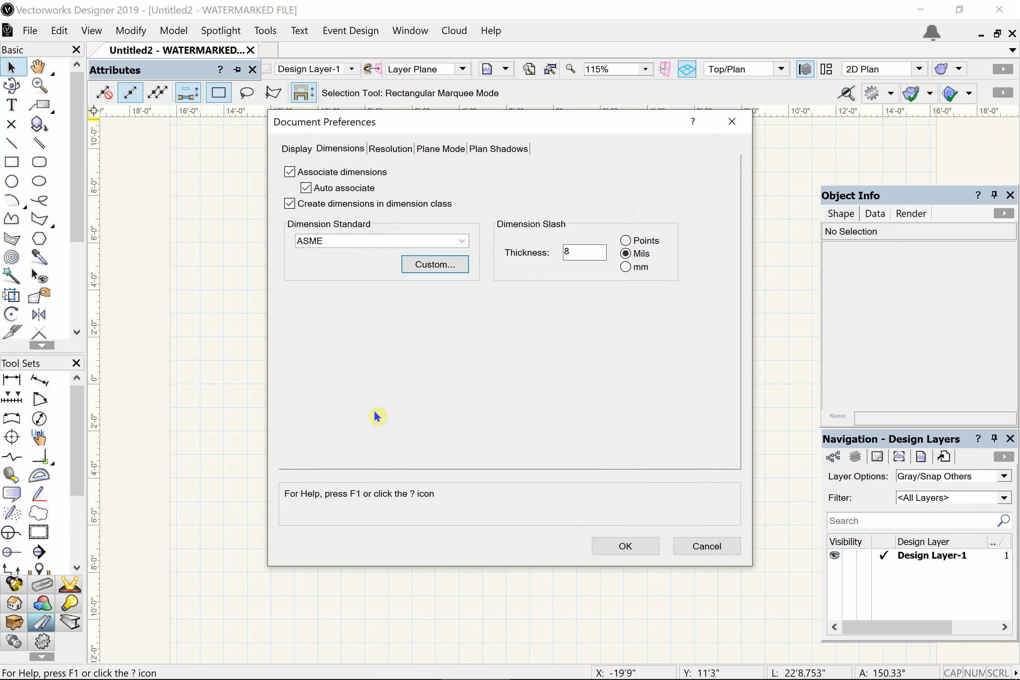
{"action": "left_click", "coordinate": [463, 243]}
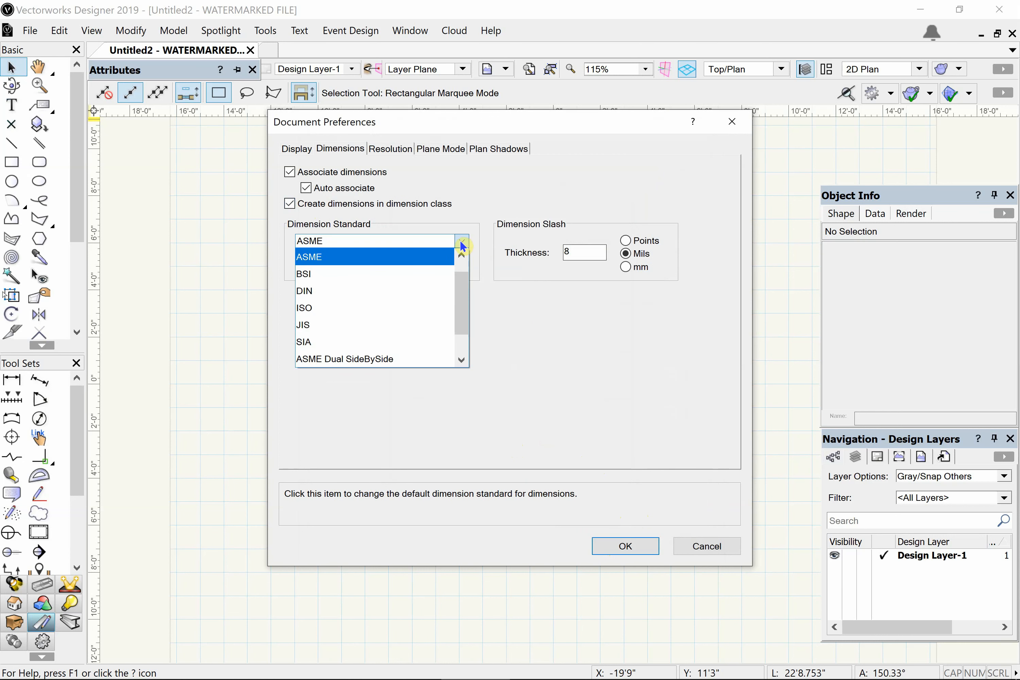
{"action": "left_click_drag", "start_coordinate": [462, 285], "coordinate": [465, 381]}
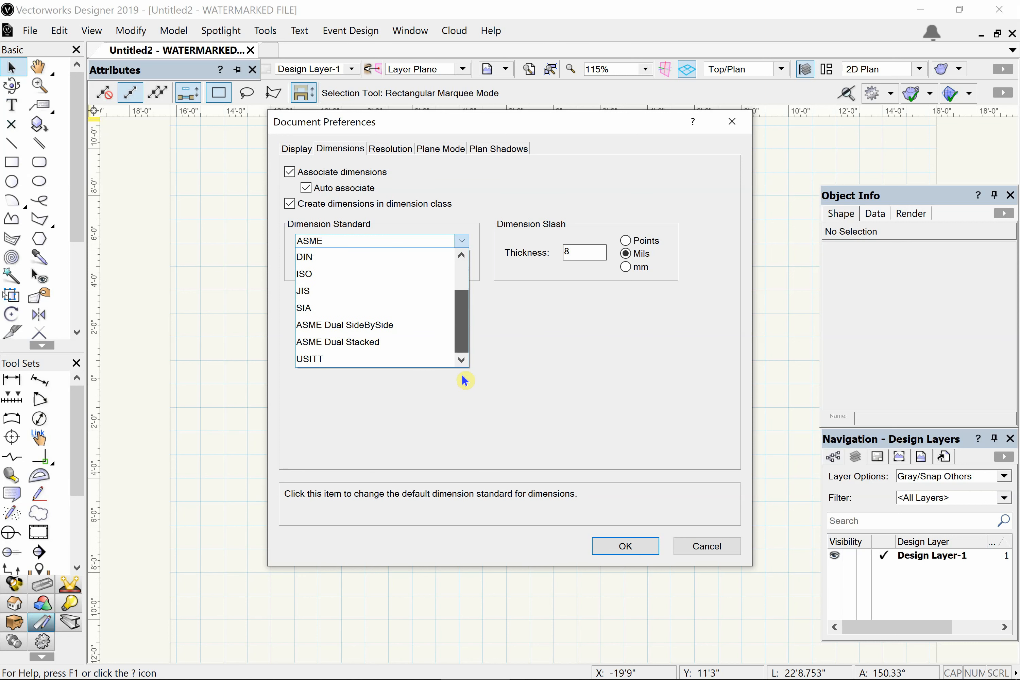
{"action": "left_click", "coordinate": [334, 360]}
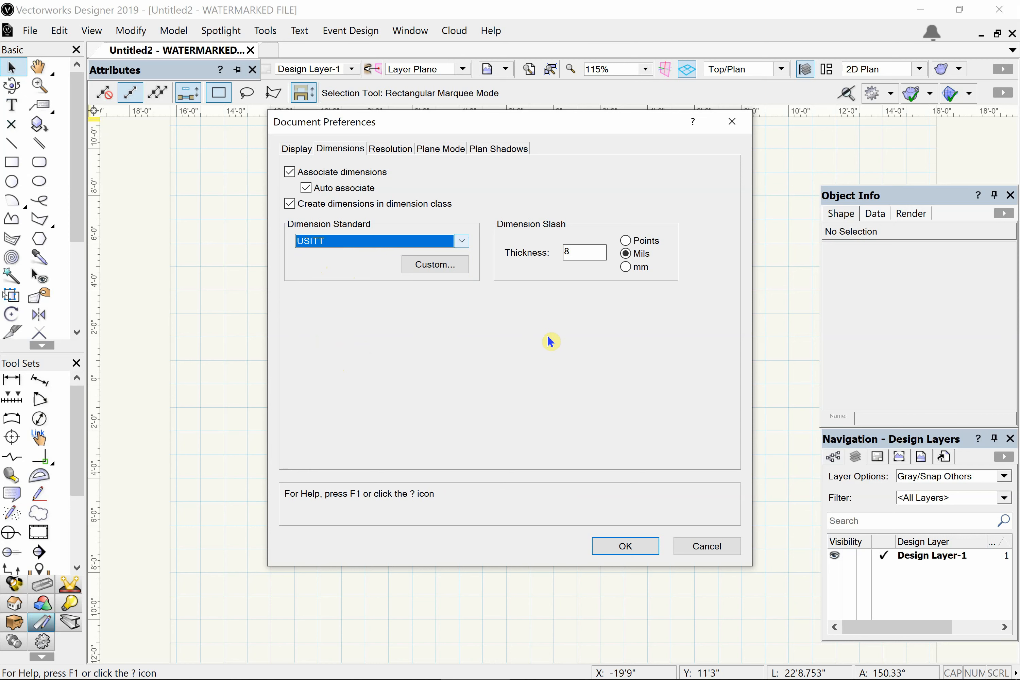
{"action": "left_click", "coordinate": [620, 549]}
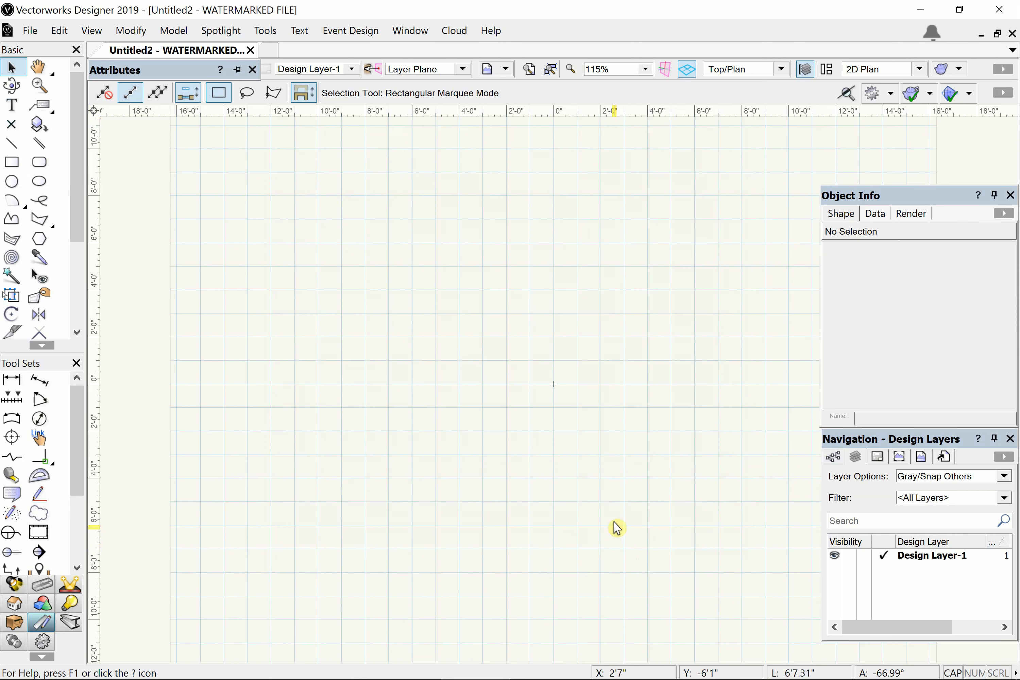
- Set the document units to diagonally stacked fractions for dimensions with a fraction precision of 1/64
{"action": "left_click", "coordinate": [33, 33]}
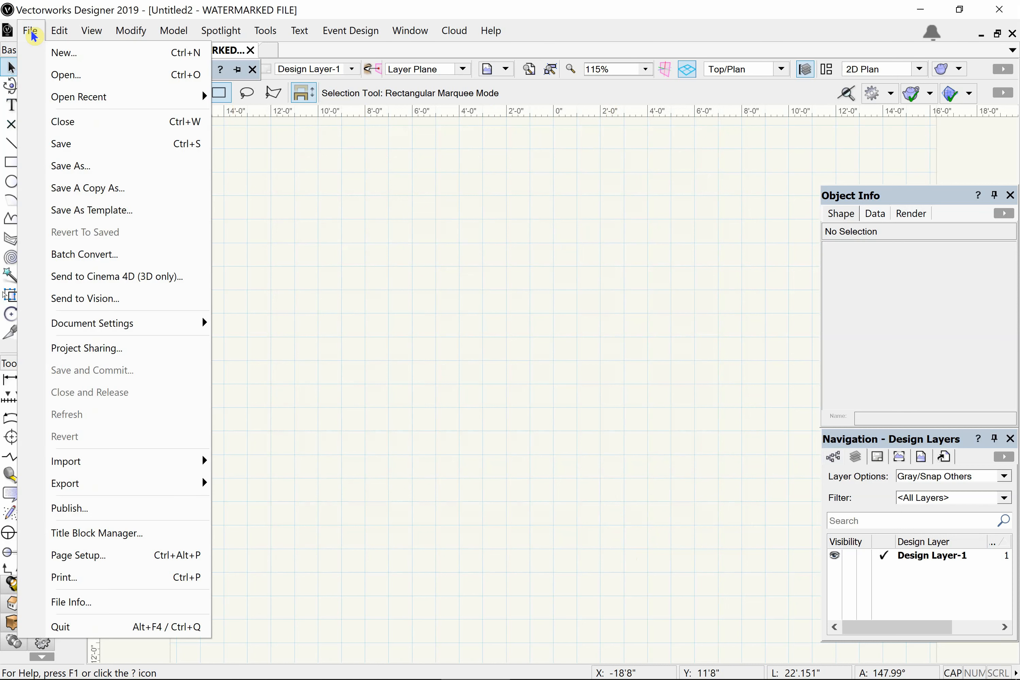
{"action": "mouse_move", "coordinate": [156, 324]}
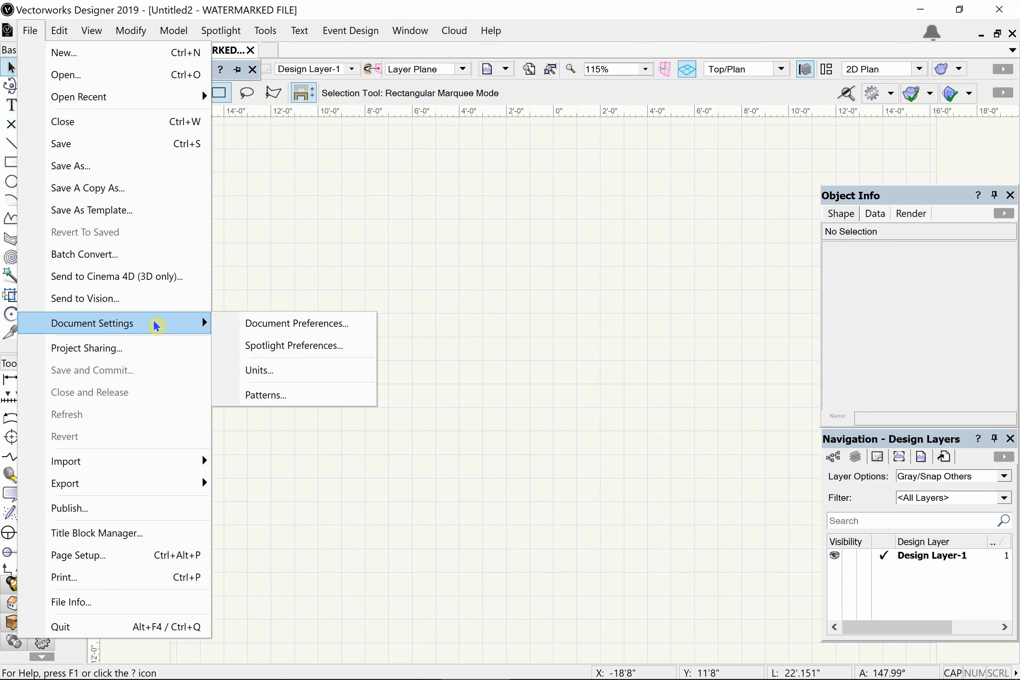
{"action": "left_click", "coordinate": [272, 377]}
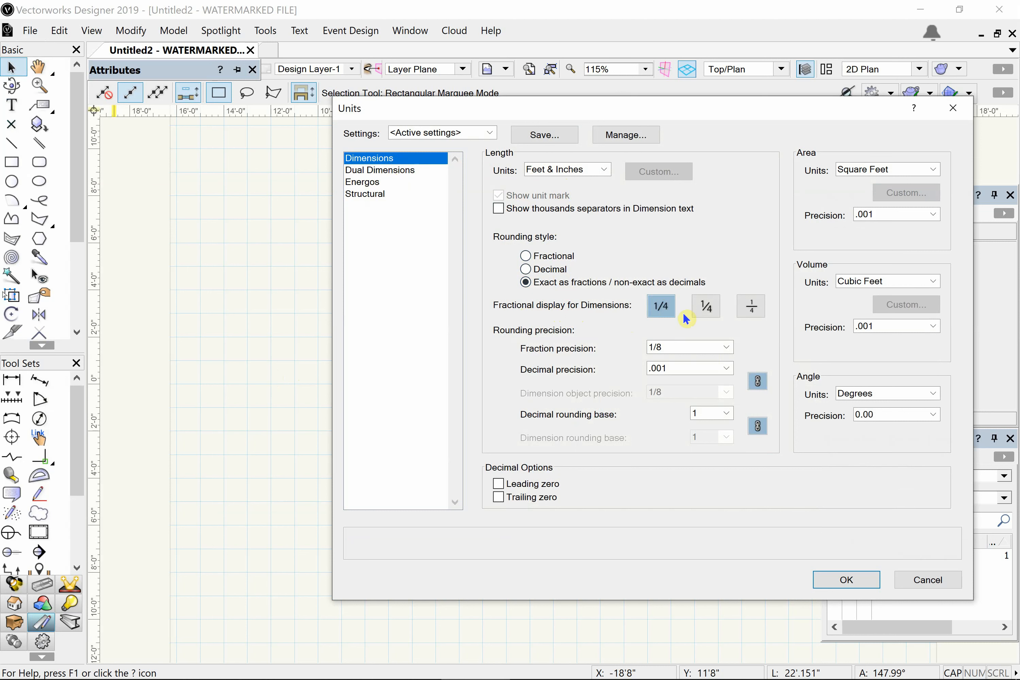
{"action": "left_click", "coordinate": [708, 307]}
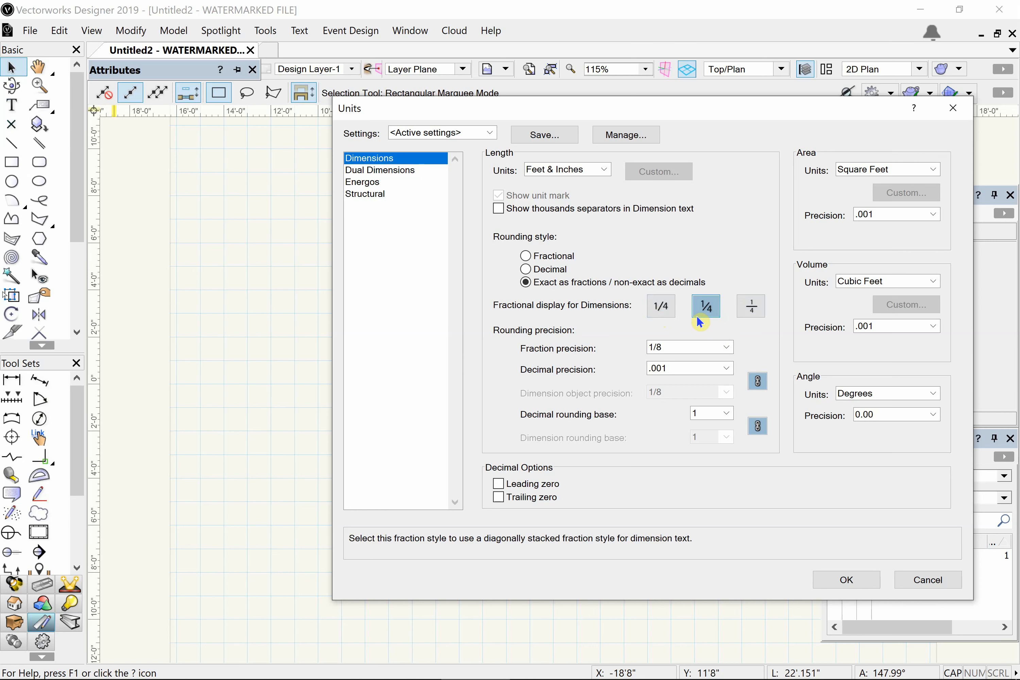
{"action": "left_click", "coordinate": [728, 348]}
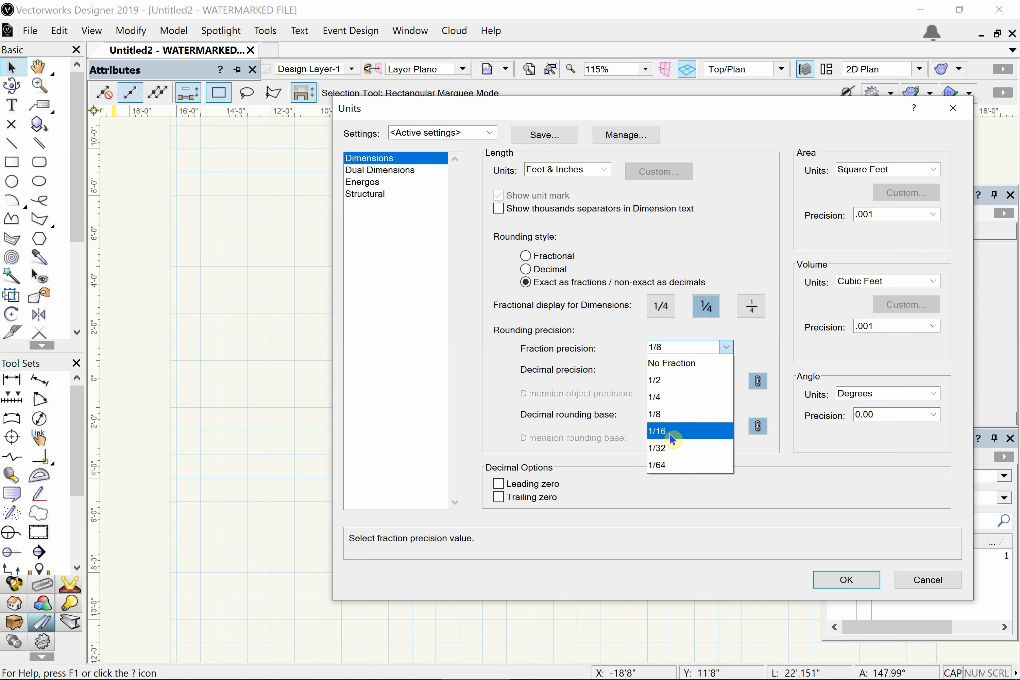
{"action": "left_click", "coordinate": [667, 465]}
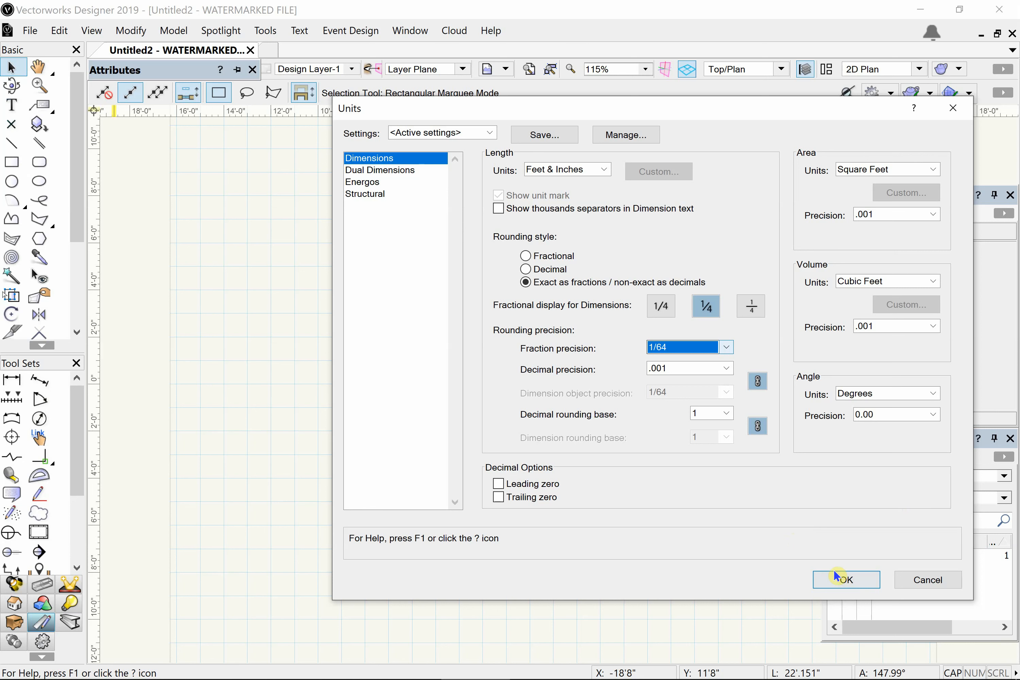
{"action": "left_click", "coordinate": [840, 585]}
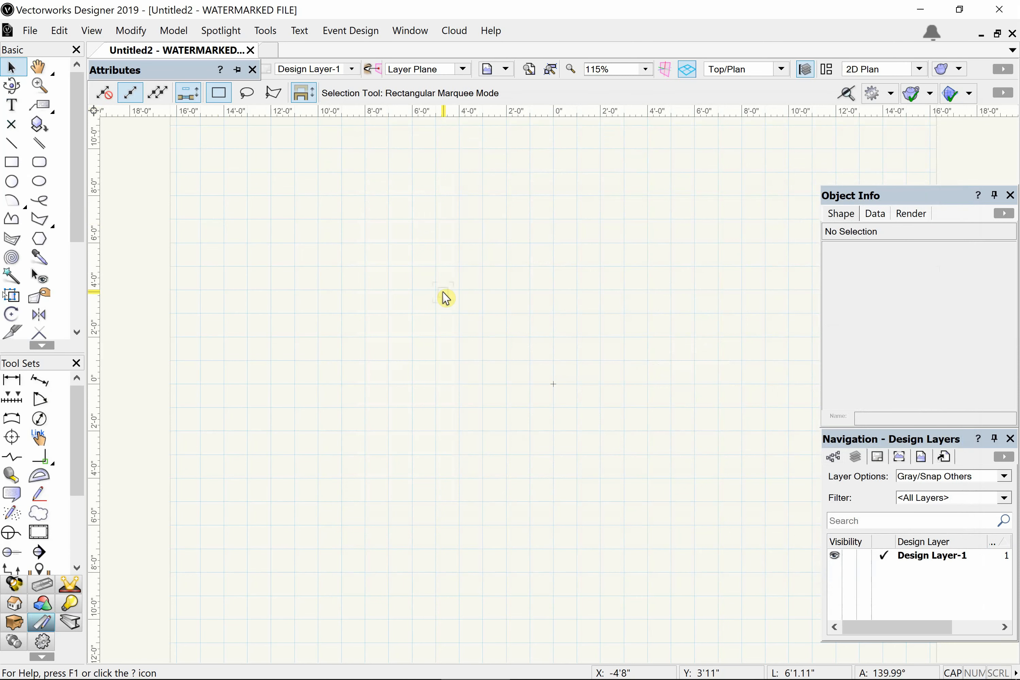
- Set the page to ARCH C paper in landscape orientation through the printer setup and accept the page setup
{"action": "scroll", "coordinate": [485, 287], "scroll_direction": "down", "scroll_amount": 4}
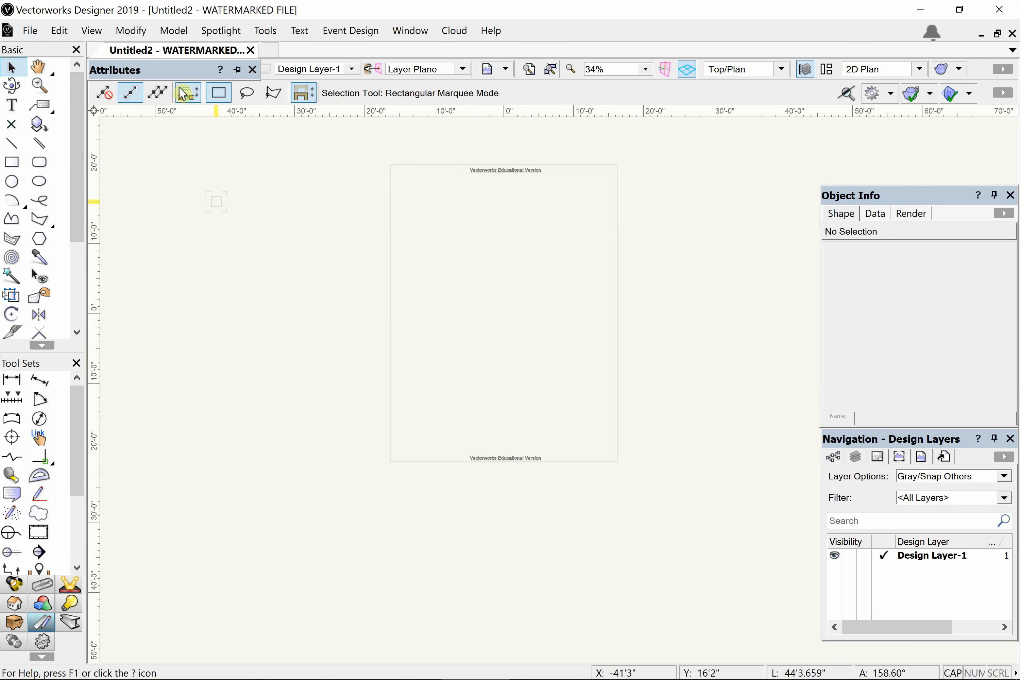
{"action": "left_click", "coordinate": [28, 32]}
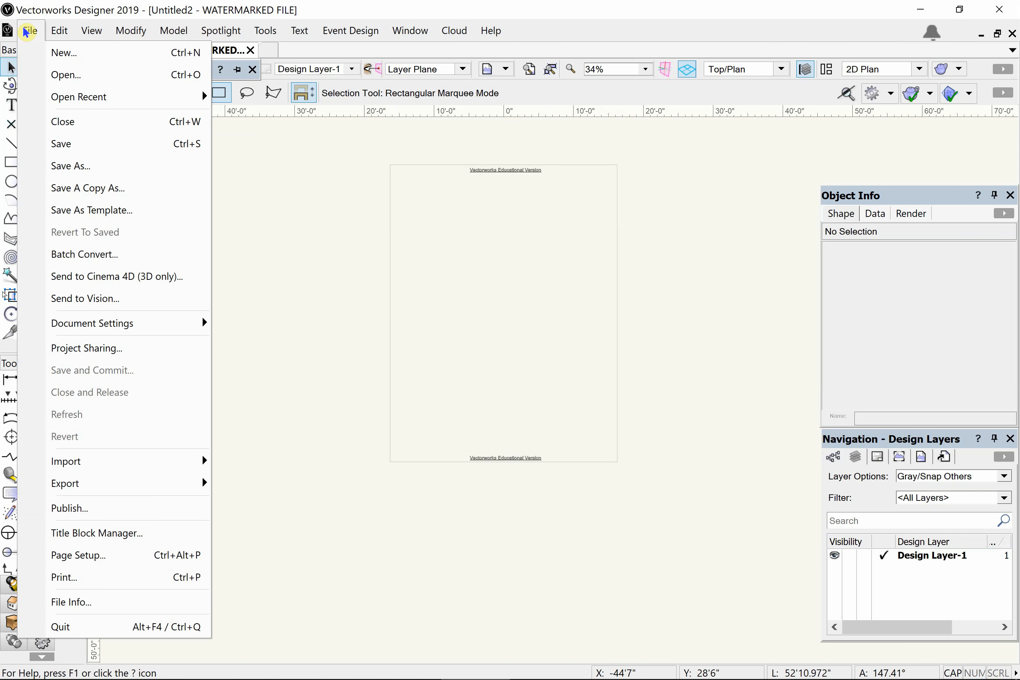
{"action": "left_click", "coordinate": [85, 562]}
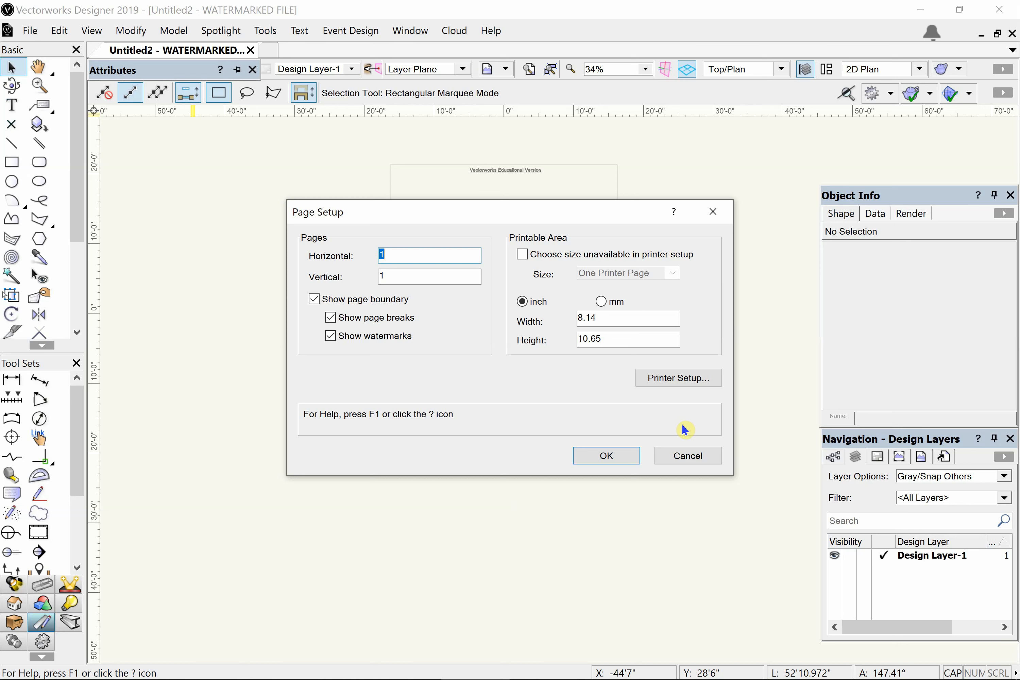
{"action": "left_click", "coordinate": [685, 376]}
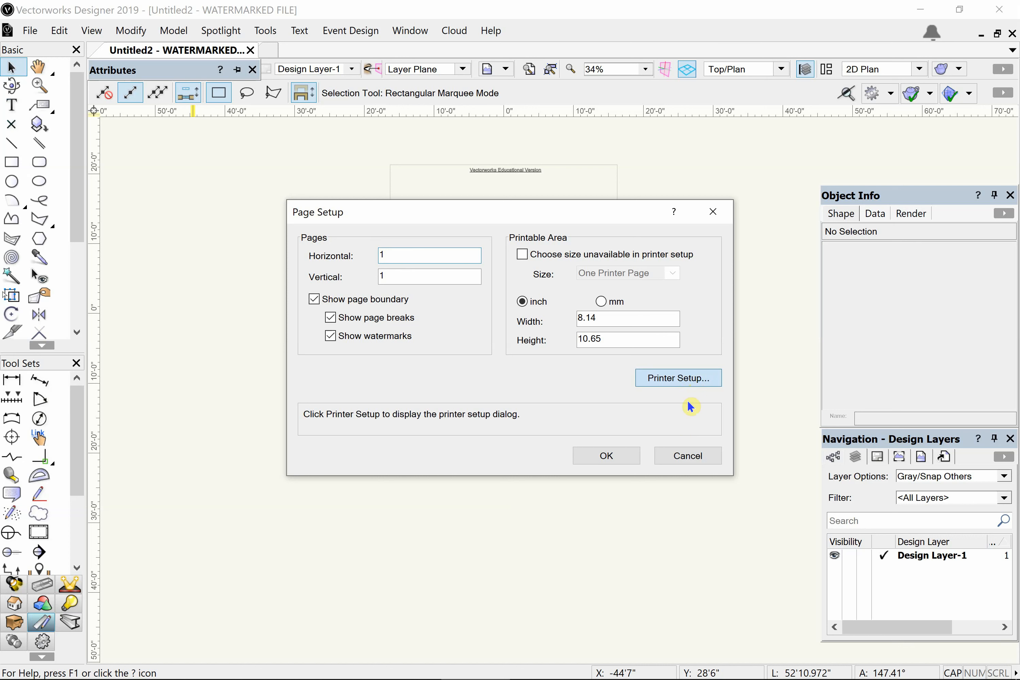
{"action": "left_click", "coordinate": [644, 380]}
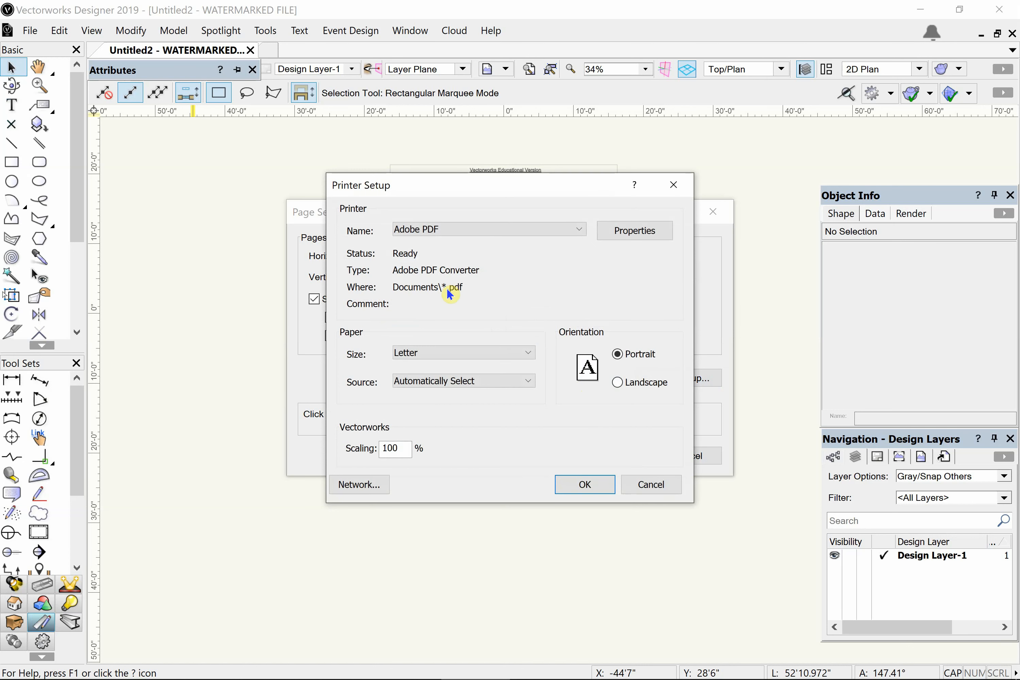
{"action": "left_click", "coordinate": [618, 384]}
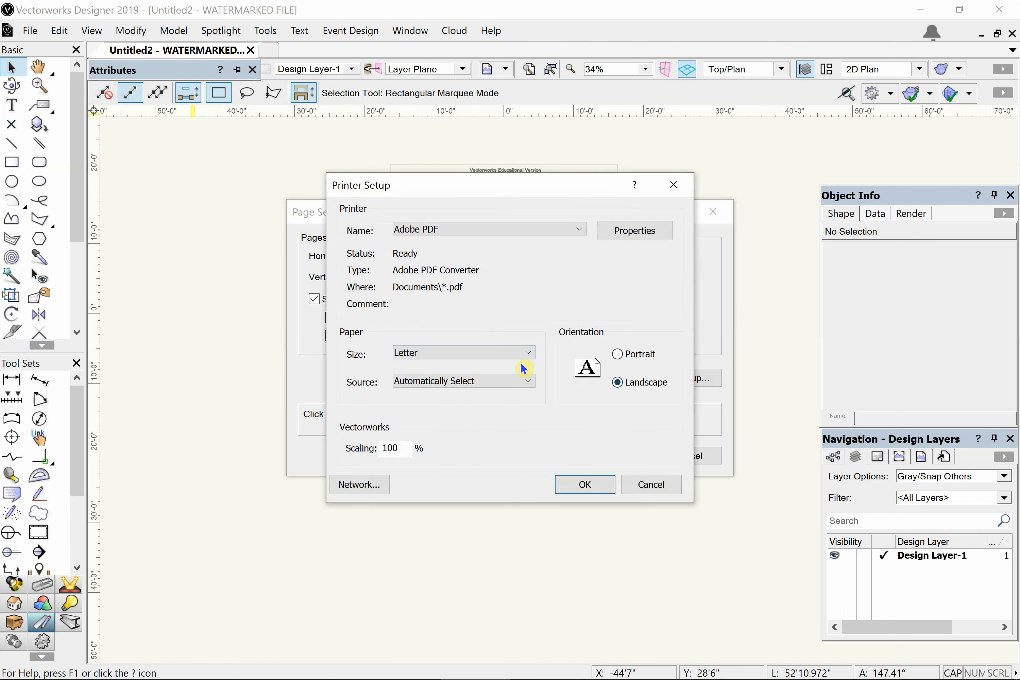
{"action": "left_click", "coordinate": [524, 353]}
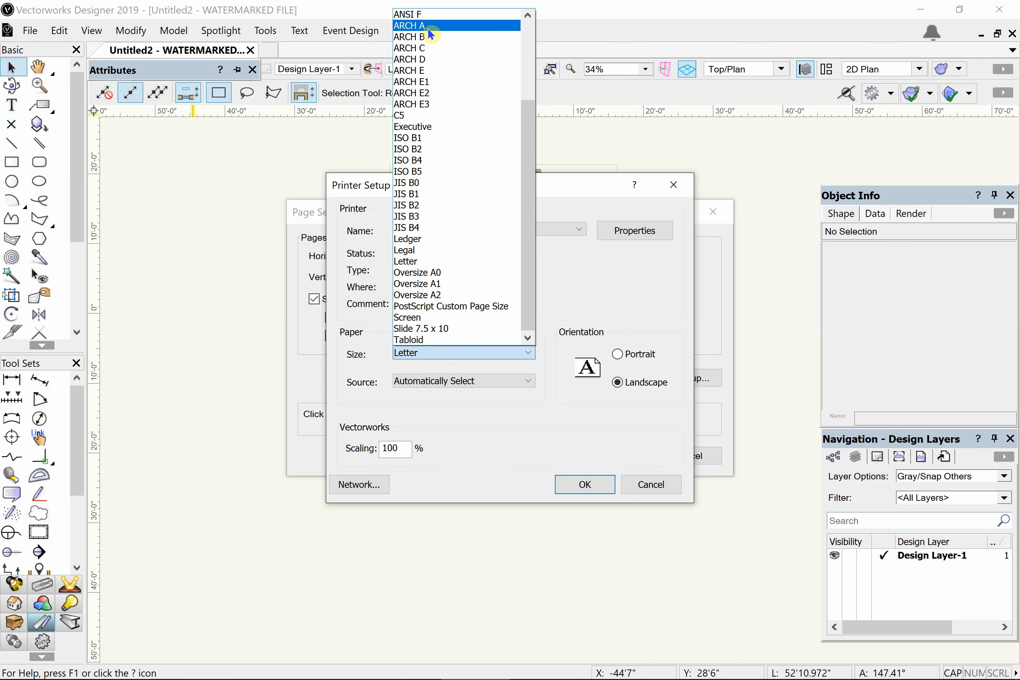
{"action": "left_click", "coordinate": [424, 51]}
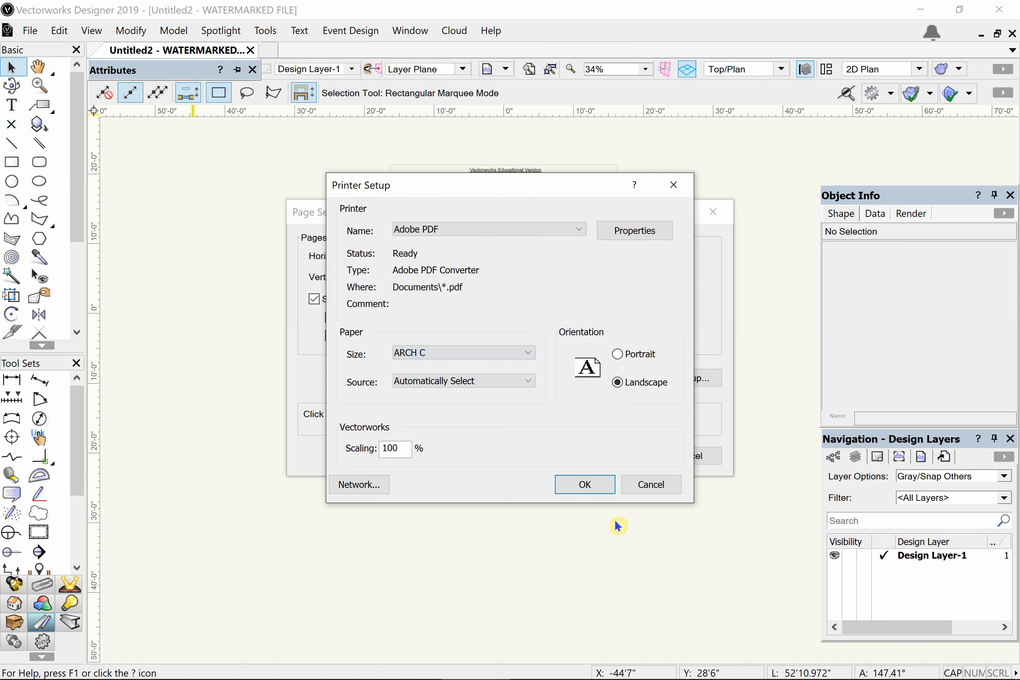
{"action": "left_click", "coordinate": [575, 481]}
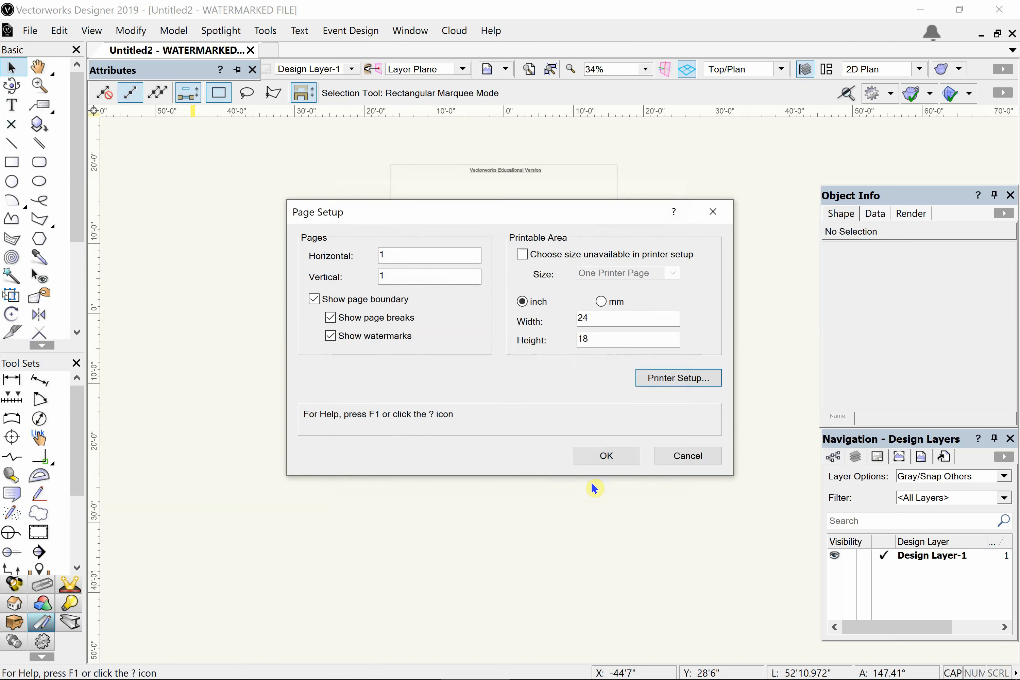
{"action": "left_click", "coordinate": [605, 461]}
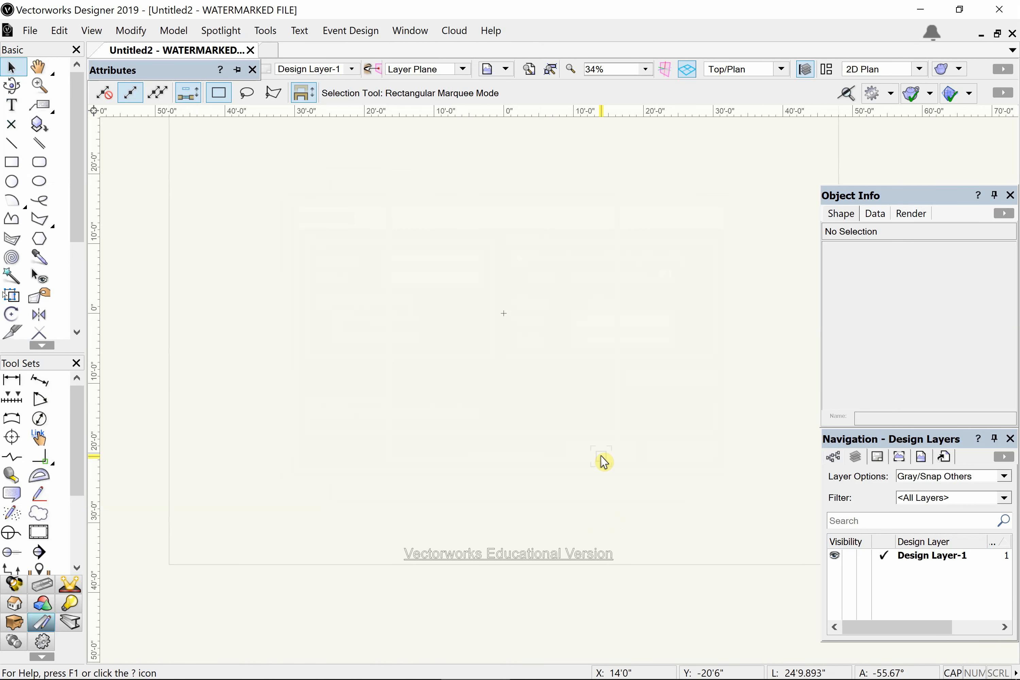
{"action": "scroll", "coordinate": [579, 430], "scroll_direction": "down", "scroll_amount": 3}
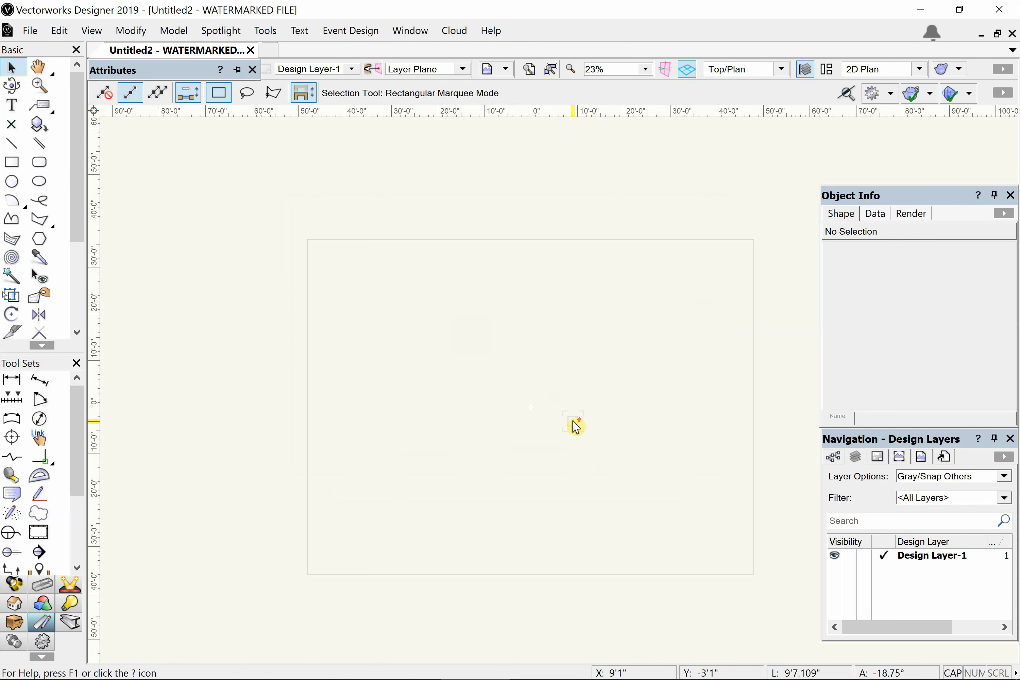
{"action": "scroll", "coordinate": [554, 412], "scroll_direction": "up", "scroll_amount": 2}
{"action": "scroll", "coordinate": [570, 406], "scroll_direction": "down", "scroll_amount": 2}
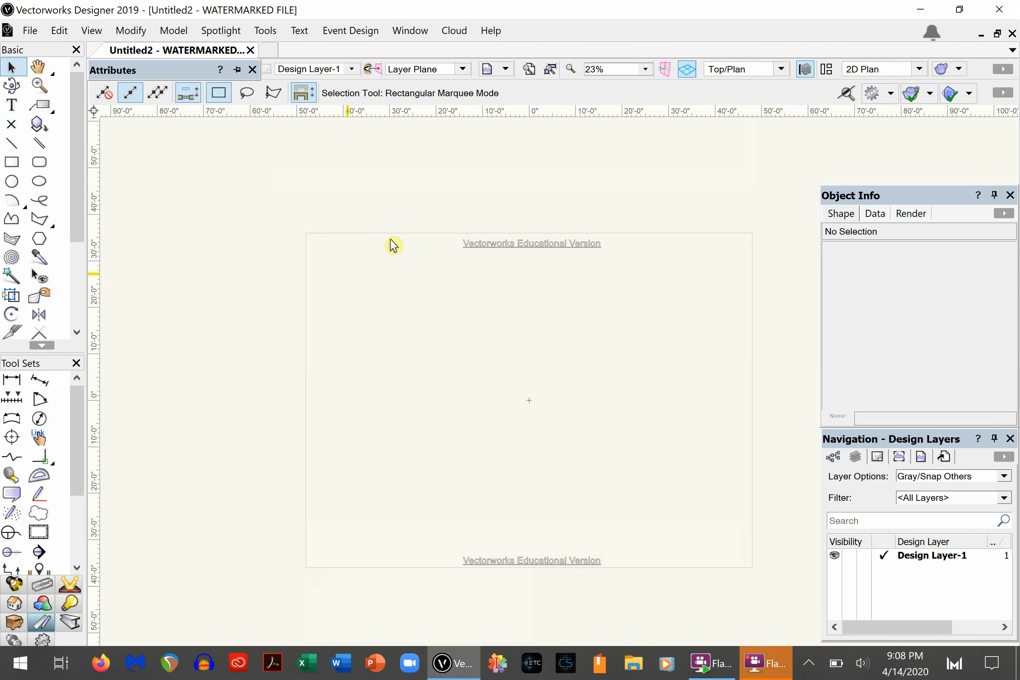
- Show the Snapping palette and turn off grid, object, intersection and distance snapping
{"action": "left_click", "coordinate": [408, 31]}
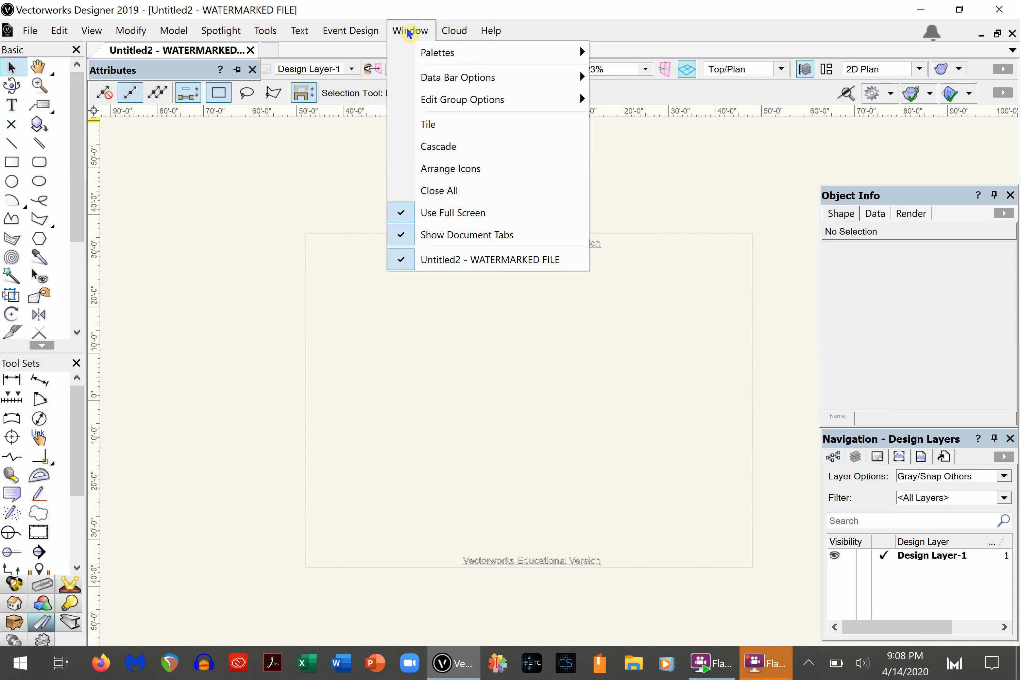
{"action": "mouse_move", "coordinate": [549, 51]}
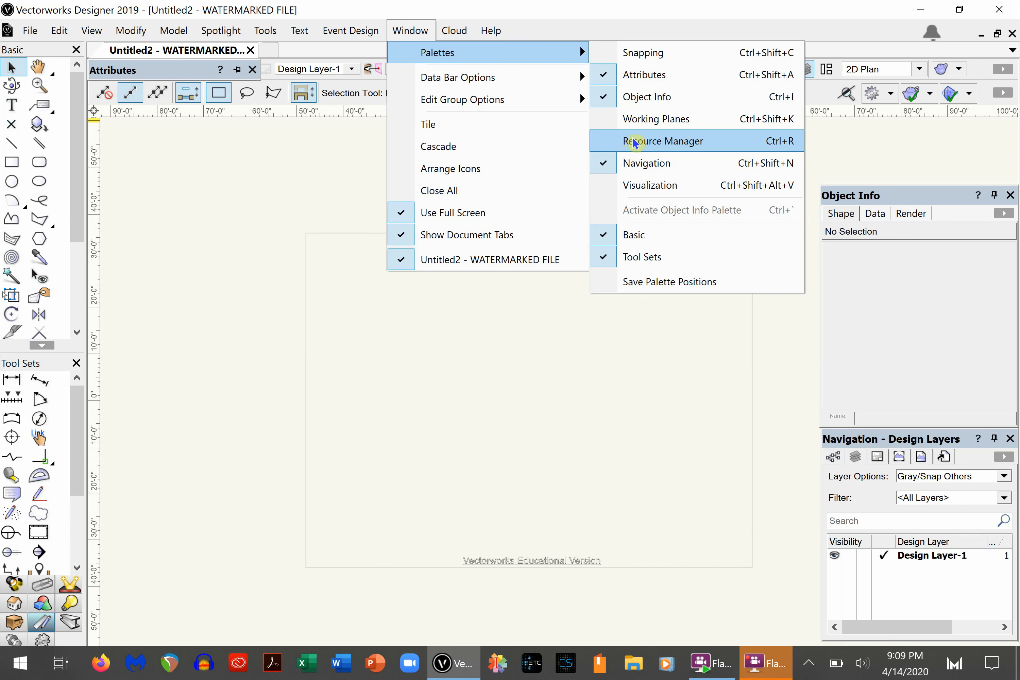
{"action": "left_click", "coordinate": [632, 58]}
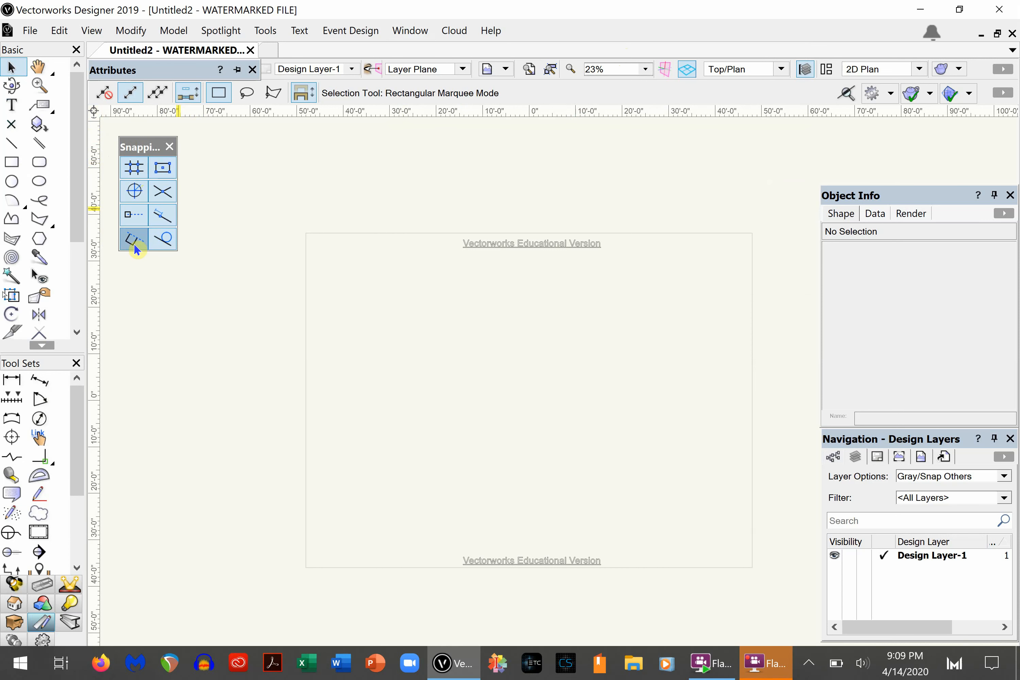
{"action": "left_click", "coordinate": [133, 170]}
{"action": "left_click", "coordinate": [162, 168]}
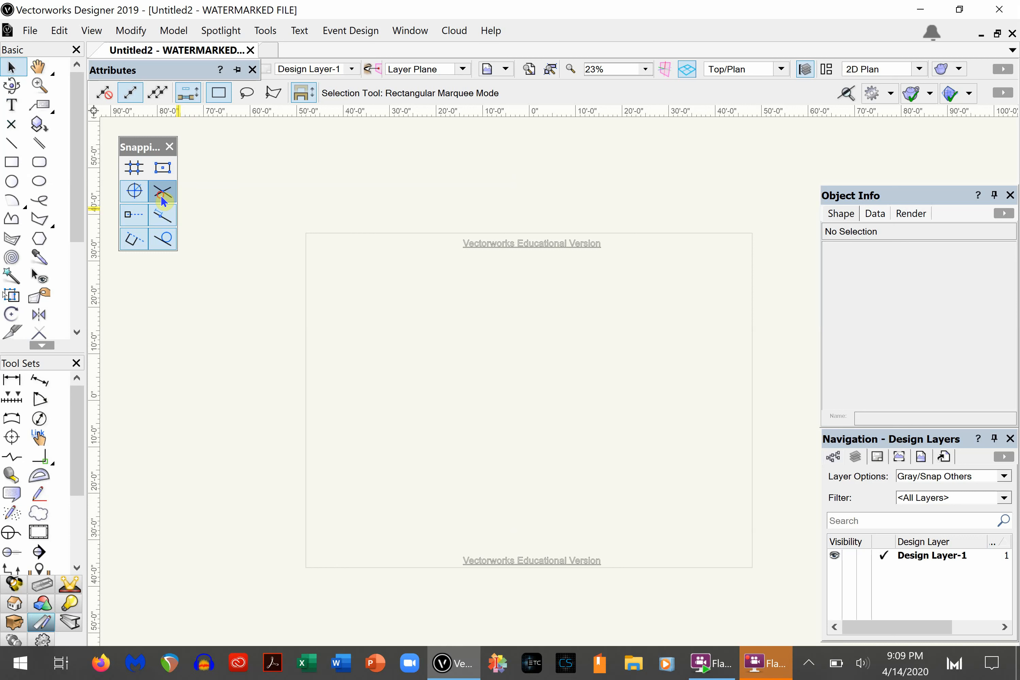
{"action": "left_click", "coordinate": [163, 193]}
{"action": "left_click", "coordinate": [167, 227]}
{"action": "left_click", "coordinate": [133, 167]}
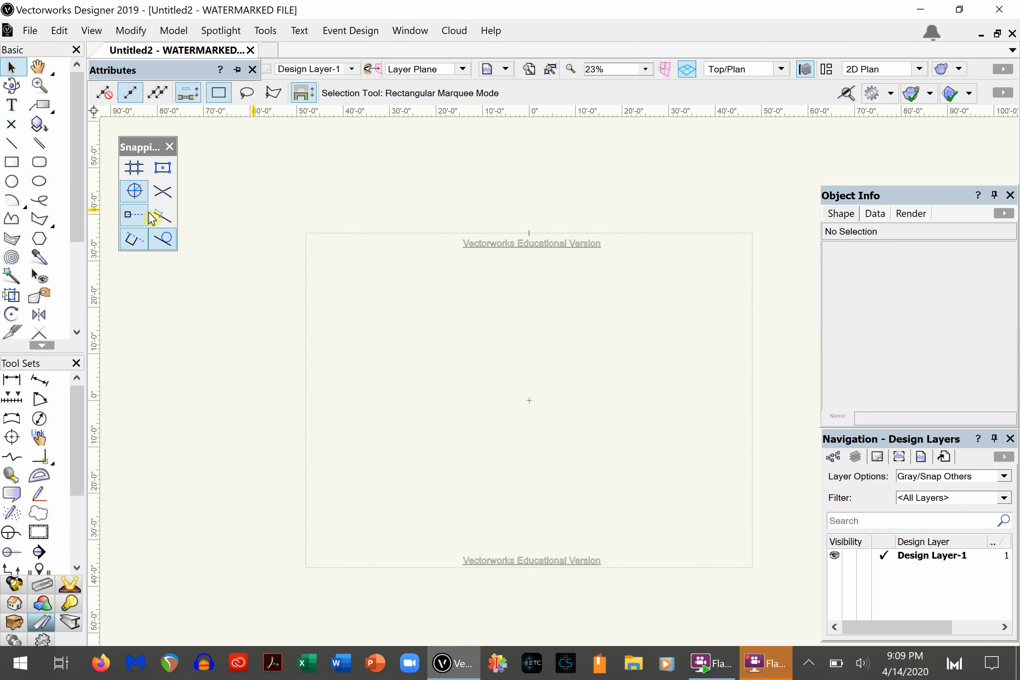
- Turn distance, intersection, object and grid snapping back on and close the Snapping palette
{"action": "left_click", "coordinate": [162, 216]}
{"action": "left_click", "coordinate": [162, 191]}
{"action": "left_click", "coordinate": [162, 168]}
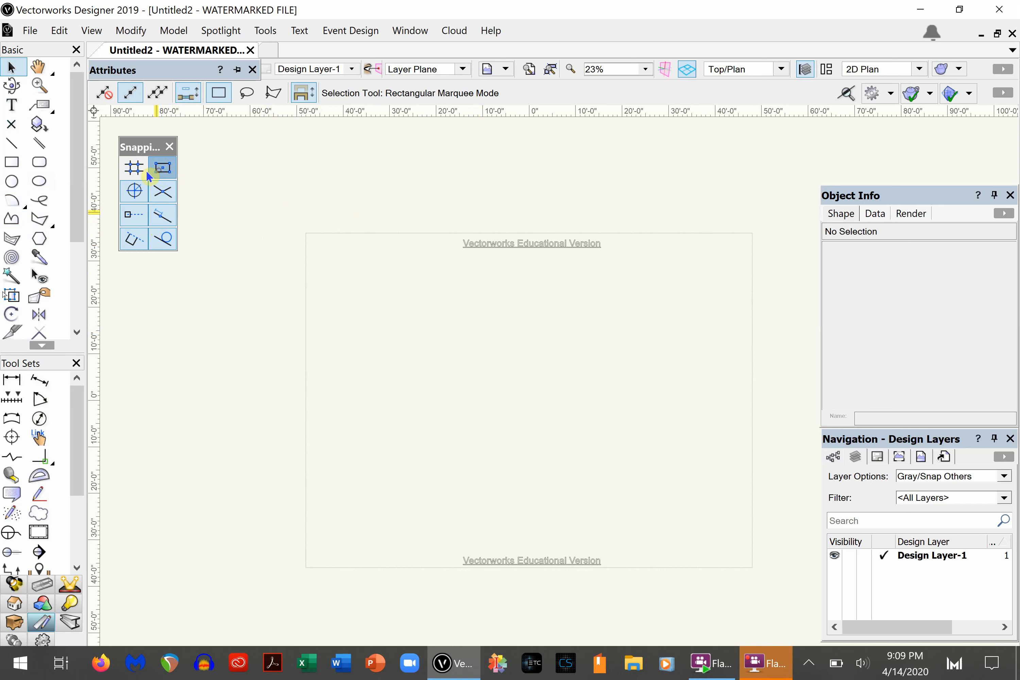
{"action": "left_click", "coordinate": [132, 170]}
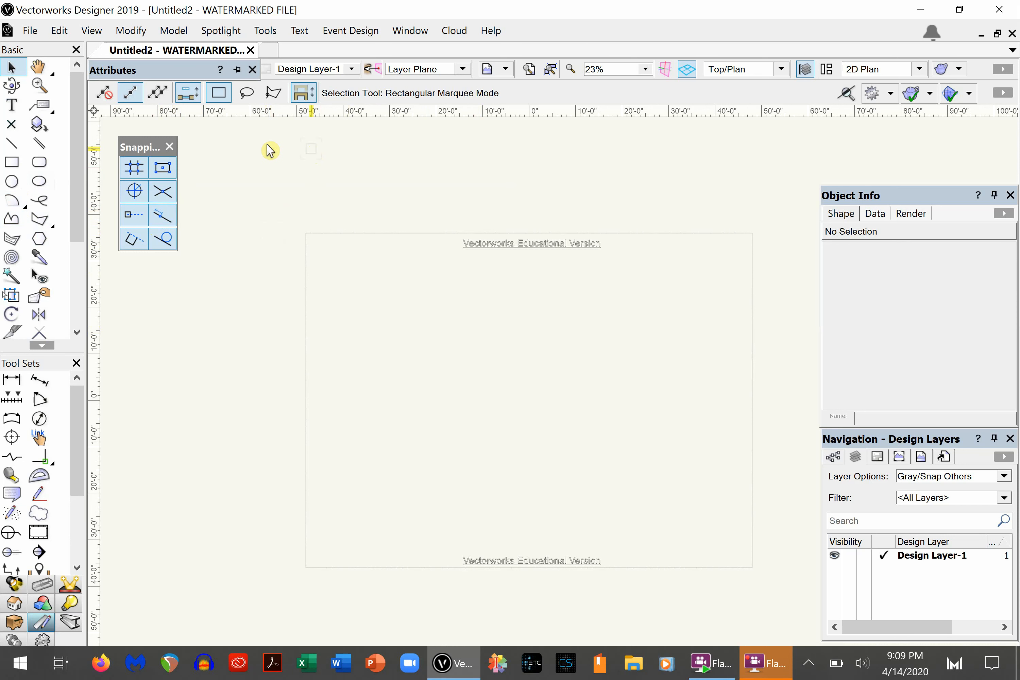
{"action": "left_click", "coordinate": [169, 147]}
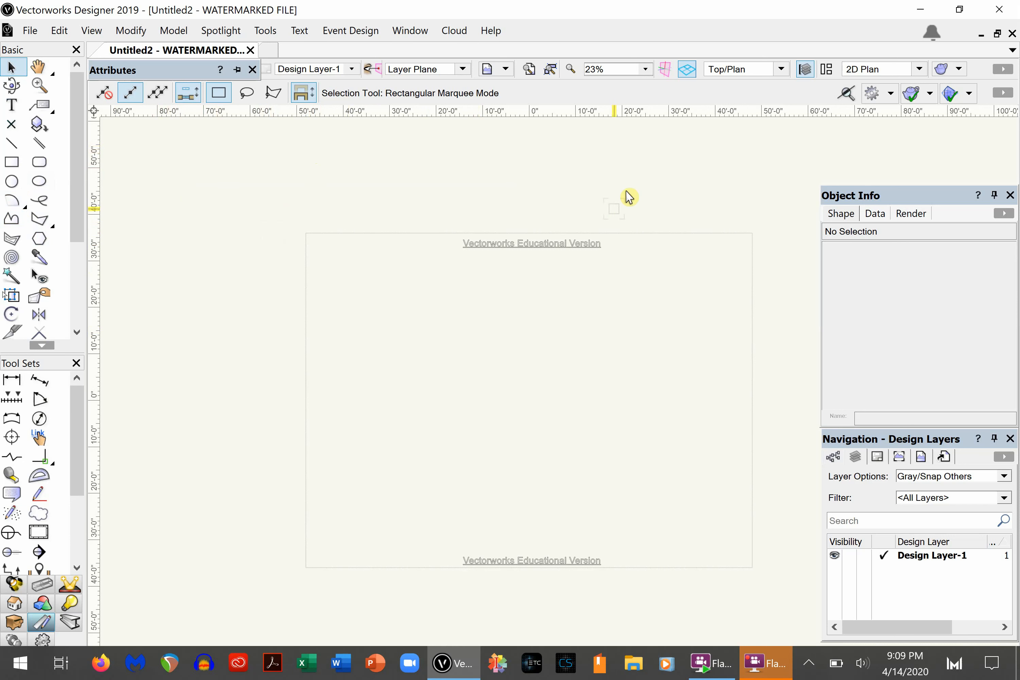
- Move the Attributes palette off the view bar onto the drawing area and toggle its pin
{"action": "left_click_drag", "start_coordinate": [146, 70], "coordinate": [162, 127]}
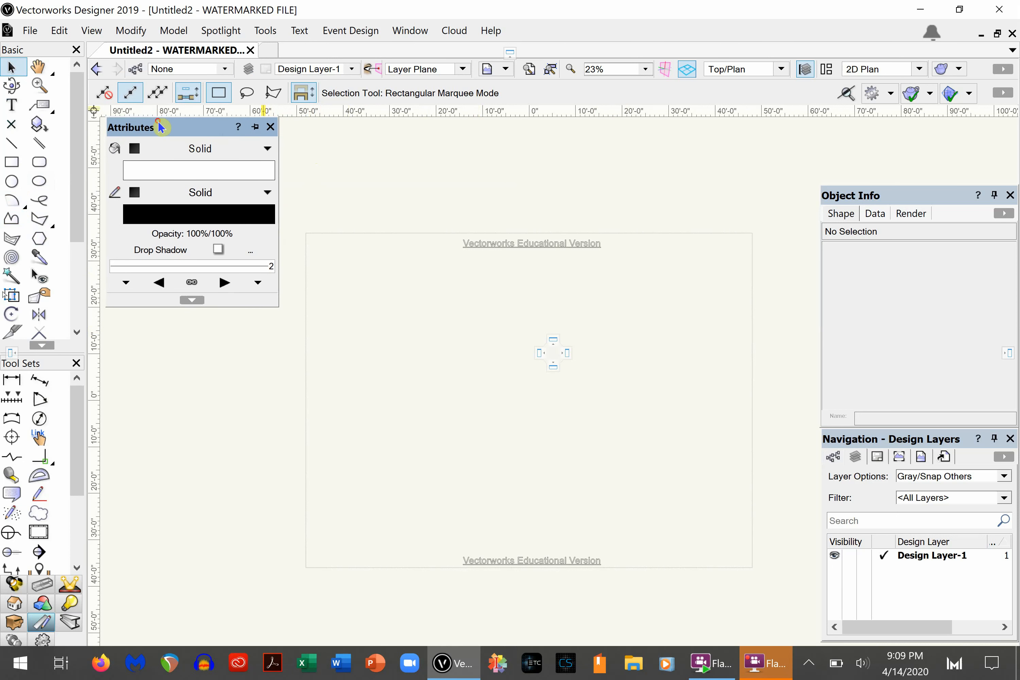
{"action": "left_click", "coordinate": [255, 128]}
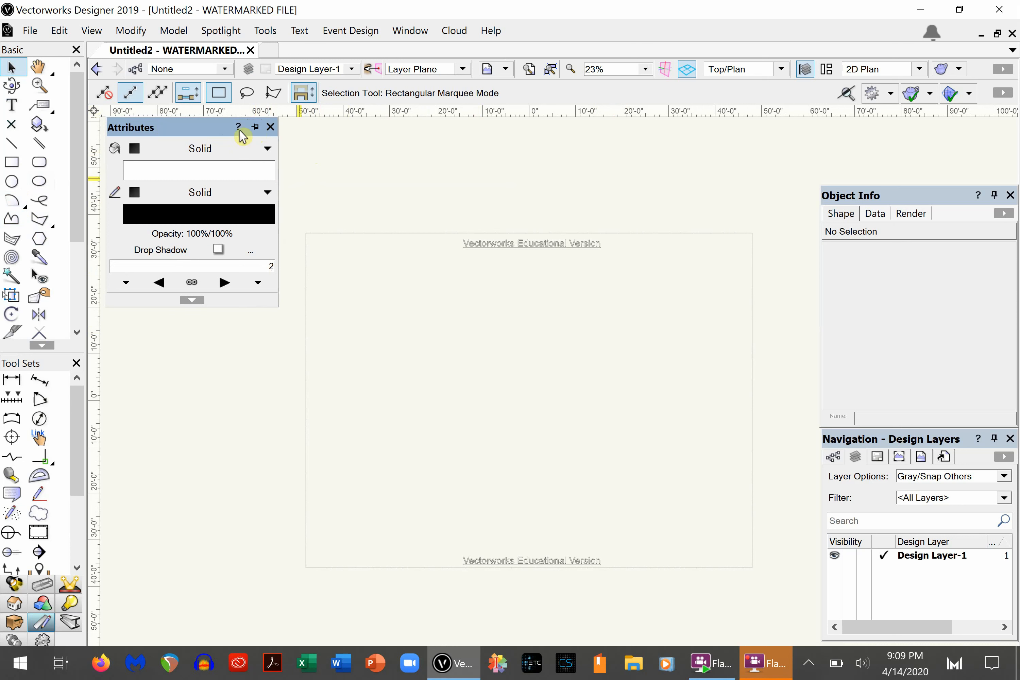